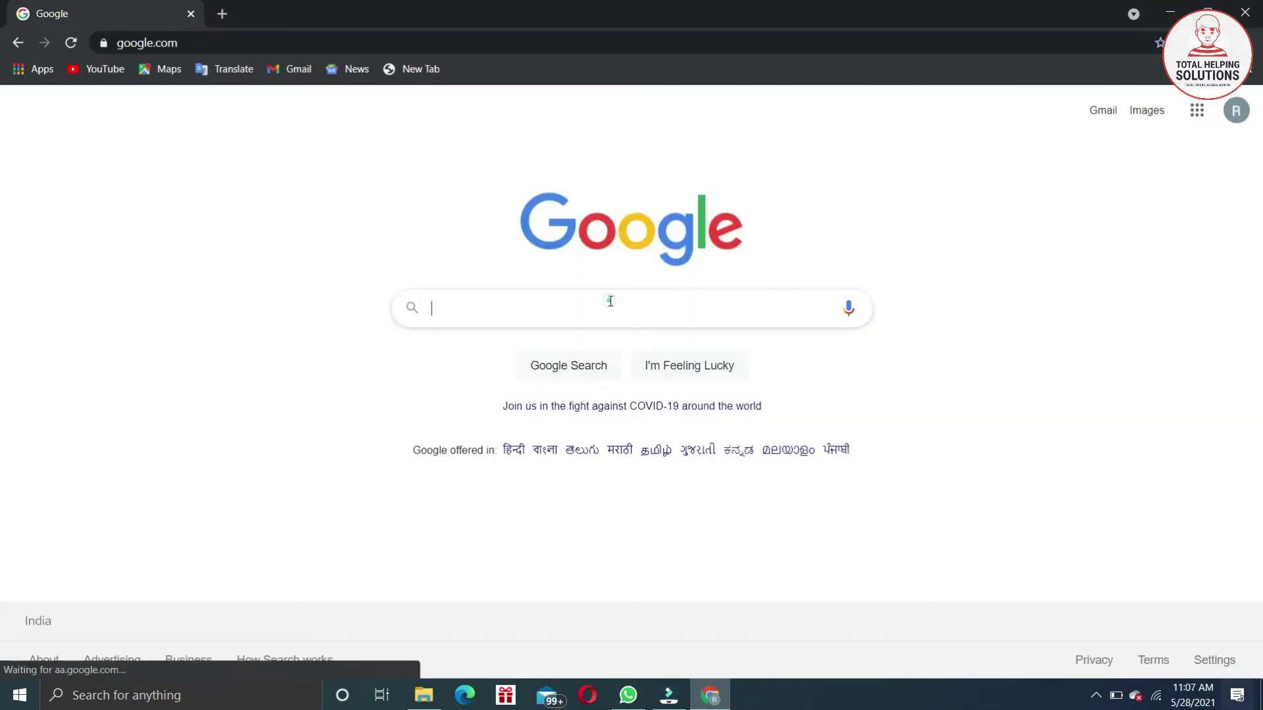
Step: Search Google for "audacity official software" and open the Audacity download page from the results
{"action": "left_click", "coordinate": [609, 300]}
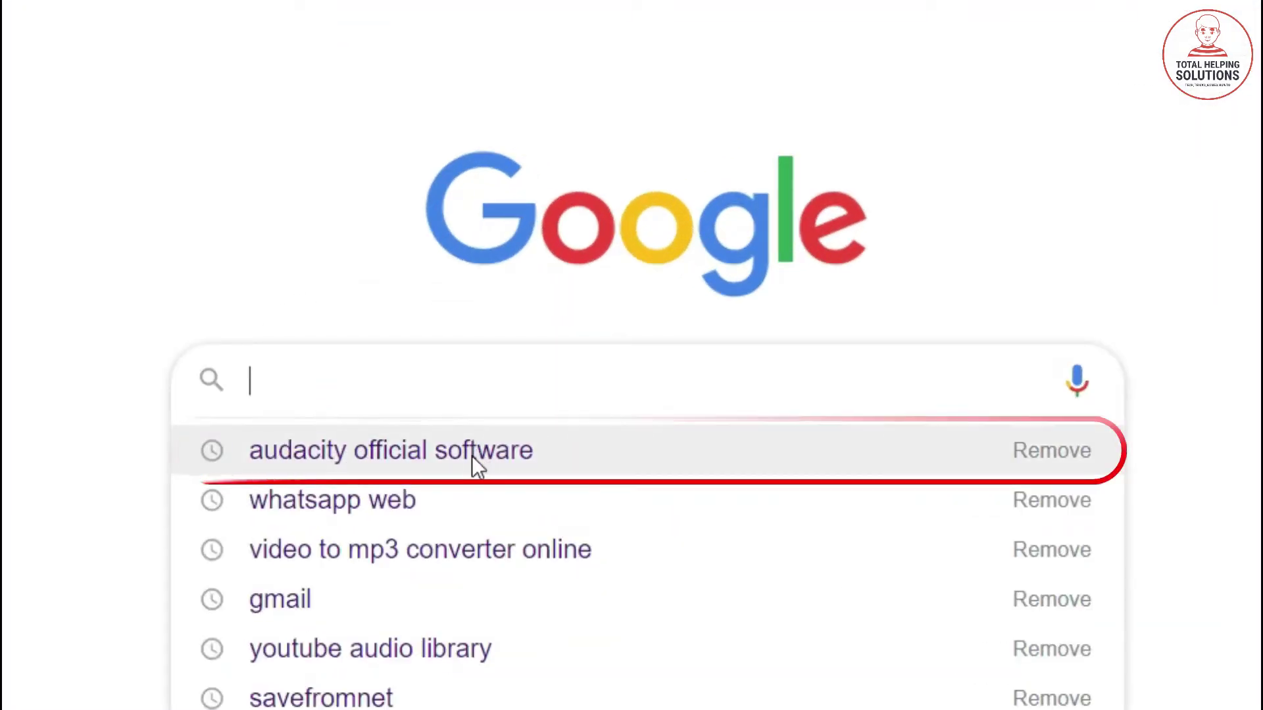
{"action": "left_click", "coordinate": [419, 452]}
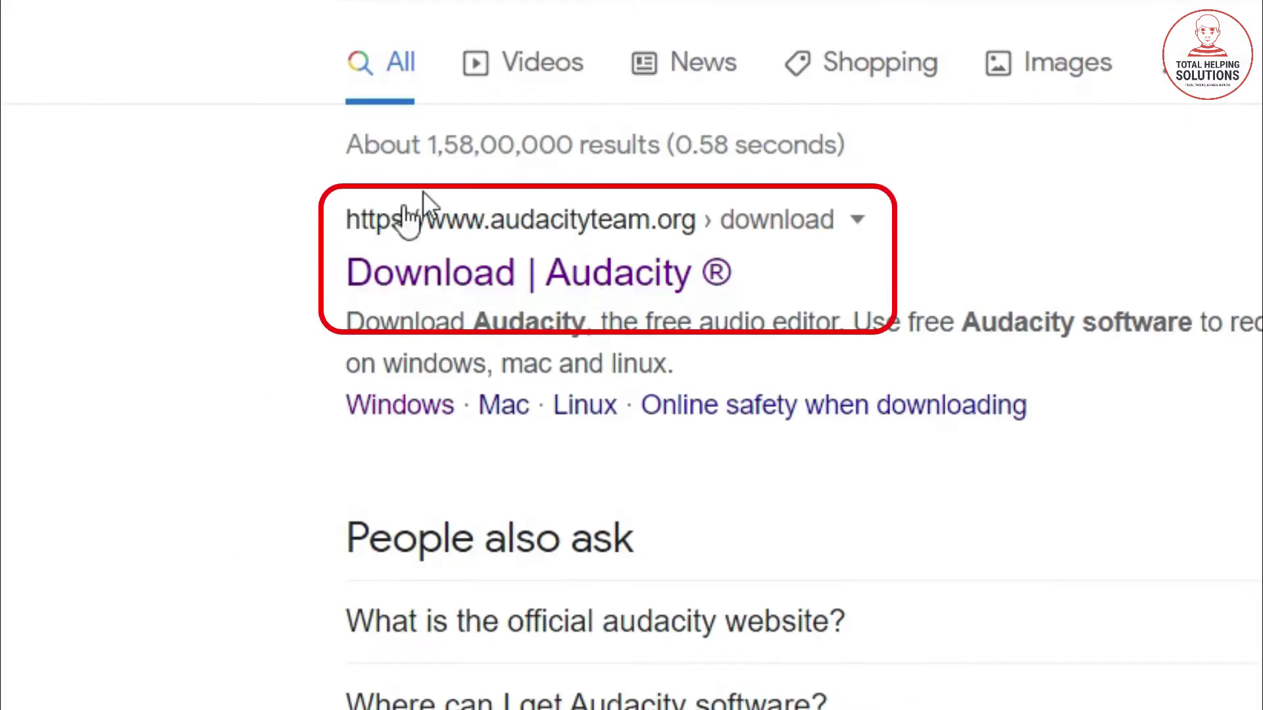
{"action": "left_click", "coordinate": [622, 287]}
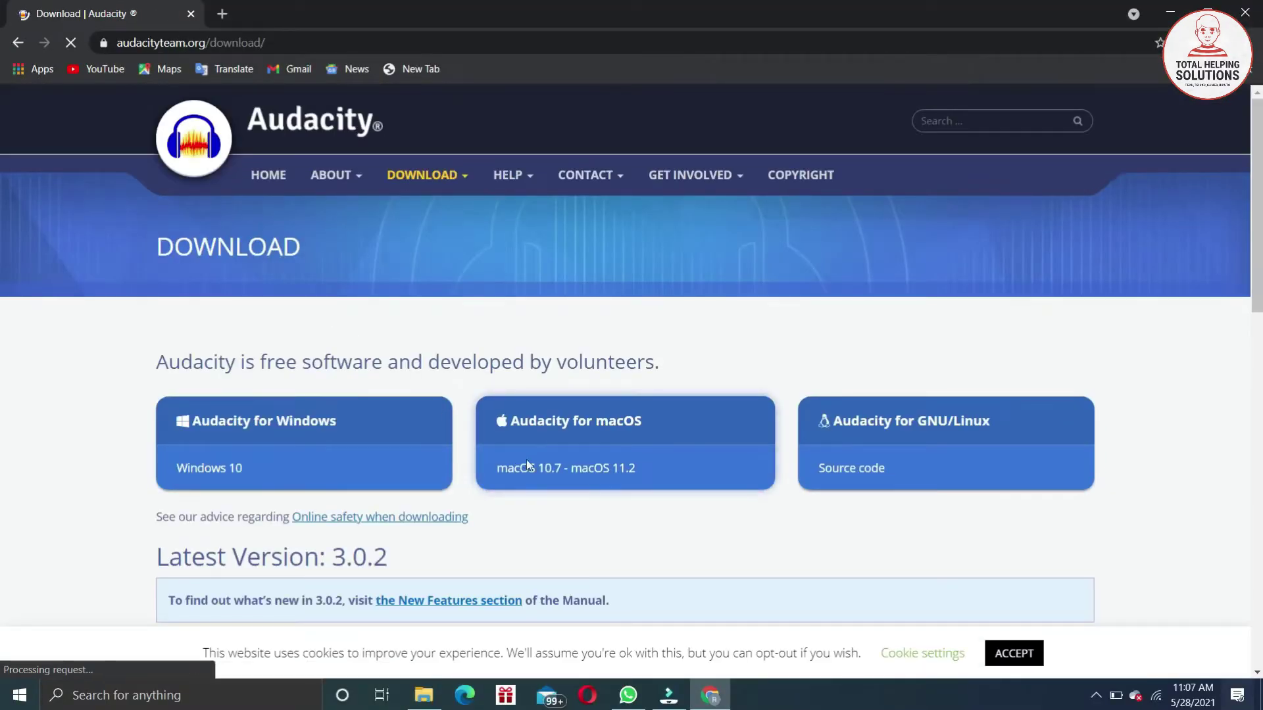
Step: Download the Windows version of Audacity from its official download page
{"action": "scroll", "coordinate": [526, 459], "scroll_direction": "down", "scroll_amount": 3}
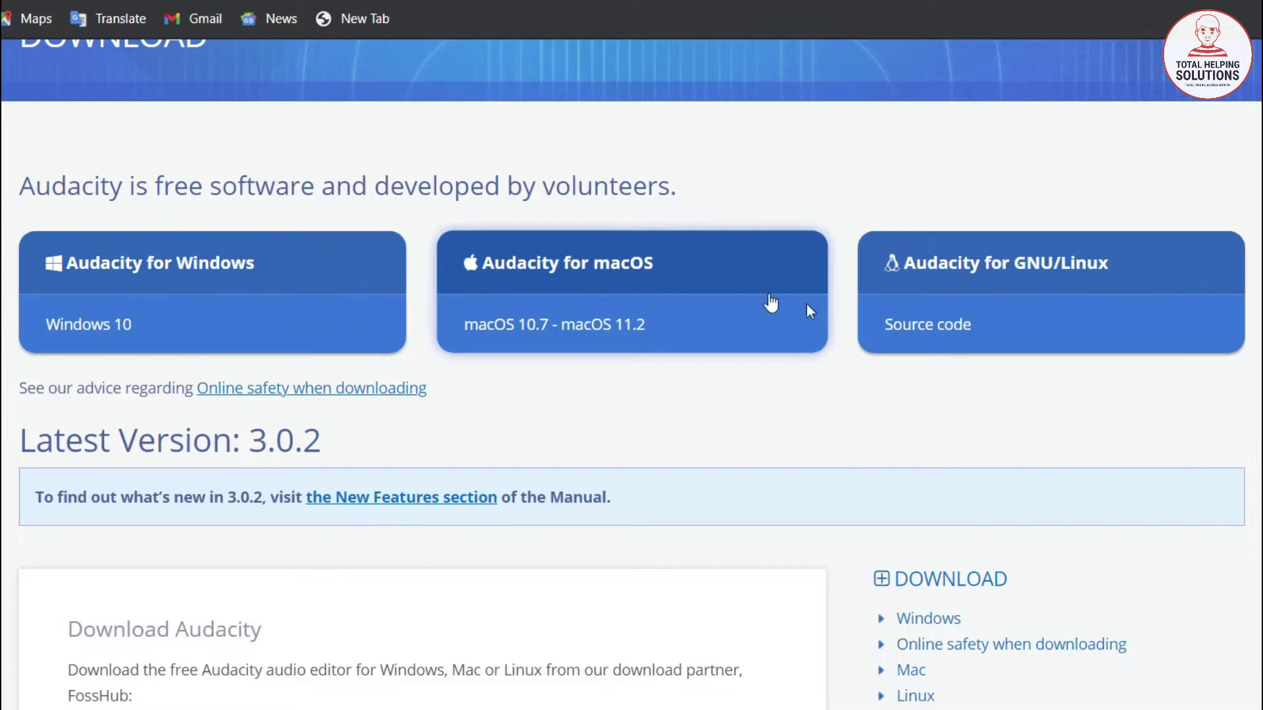
{"action": "left_click", "coordinate": [118, 272]}
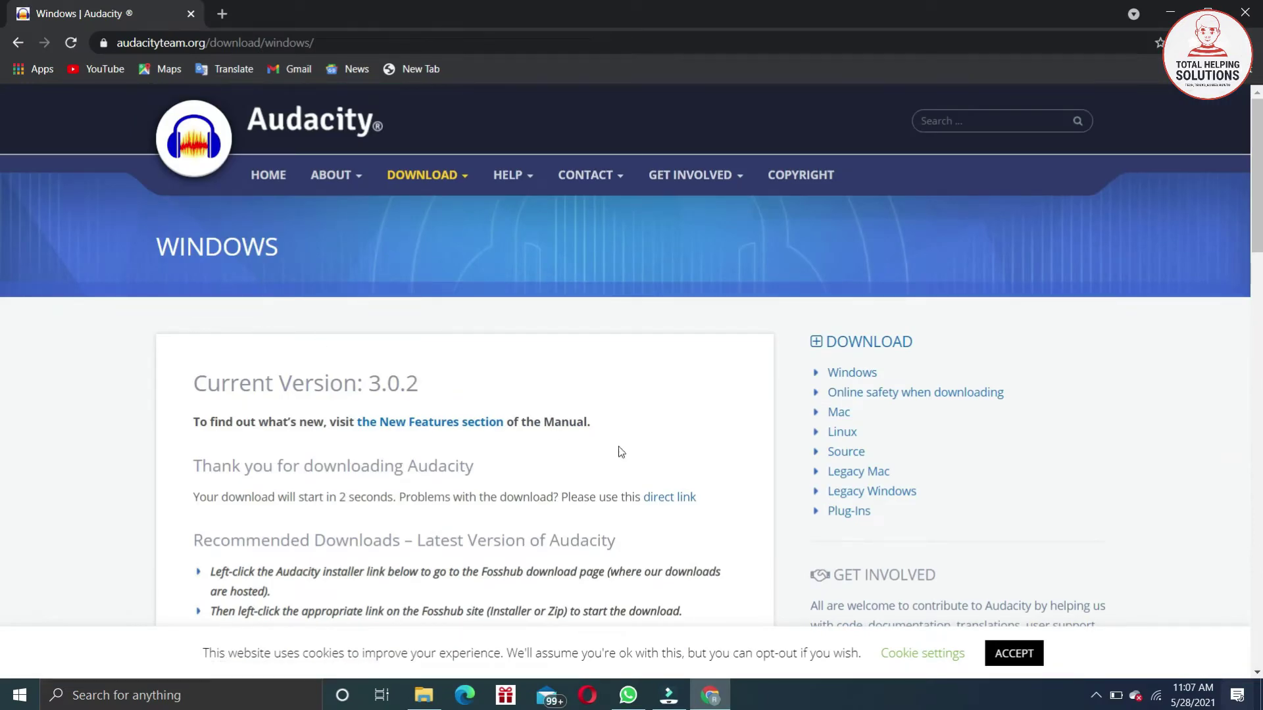
{"action": "scroll", "coordinate": [522, 346], "scroll_direction": "down", "scroll_amount": 6}
{"action": "scroll", "coordinate": [369, 349], "scroll_direction": "down", "scroll_amount": 2}
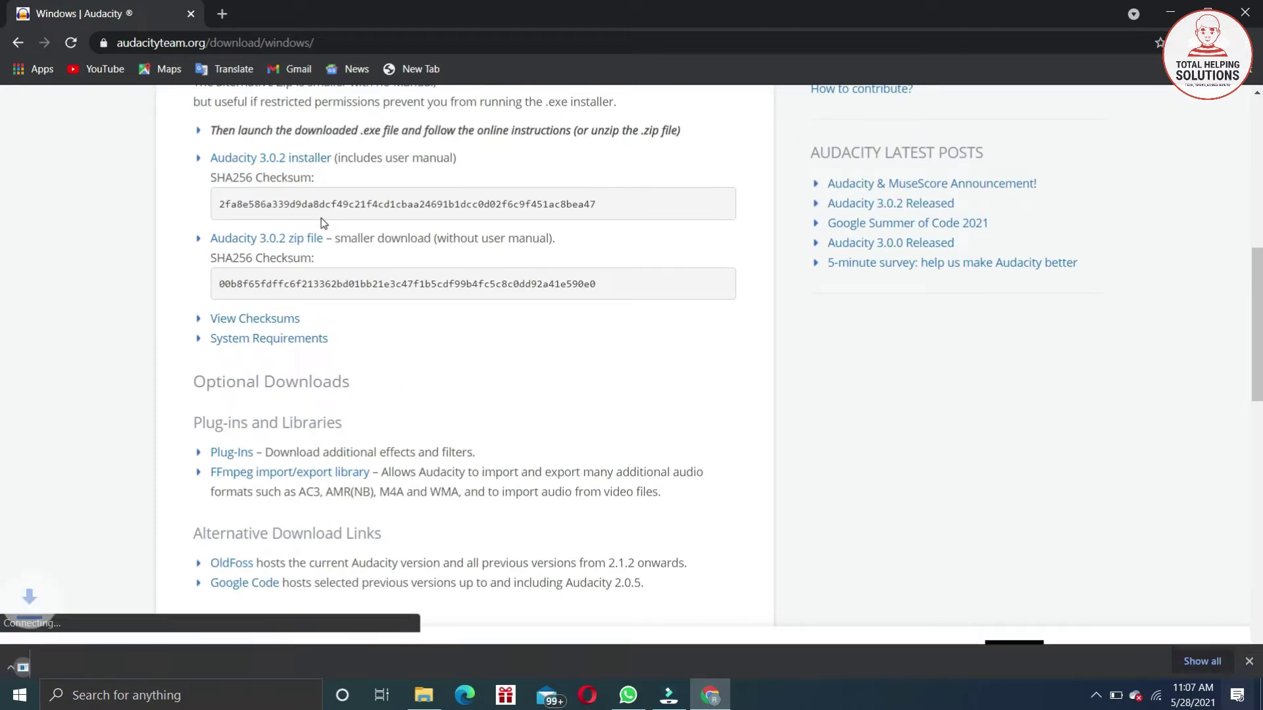
{"action": "scroll", "coordinate": [335, 263], "scroll_direction": "up", "scroll_amount": 1}
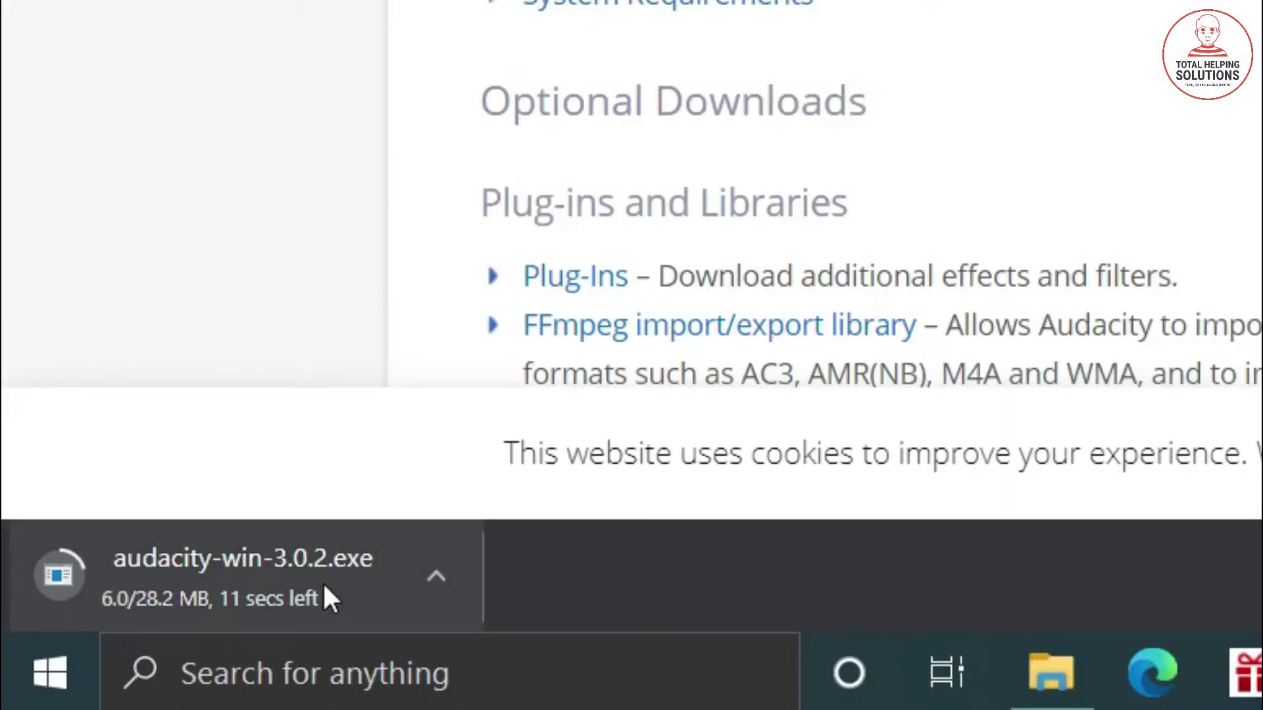
Step: Set the audacity-win-3.0.2.exe download to open when it finishes and open its download options
{"action": "left_click", "coordinate": [327, 581]}
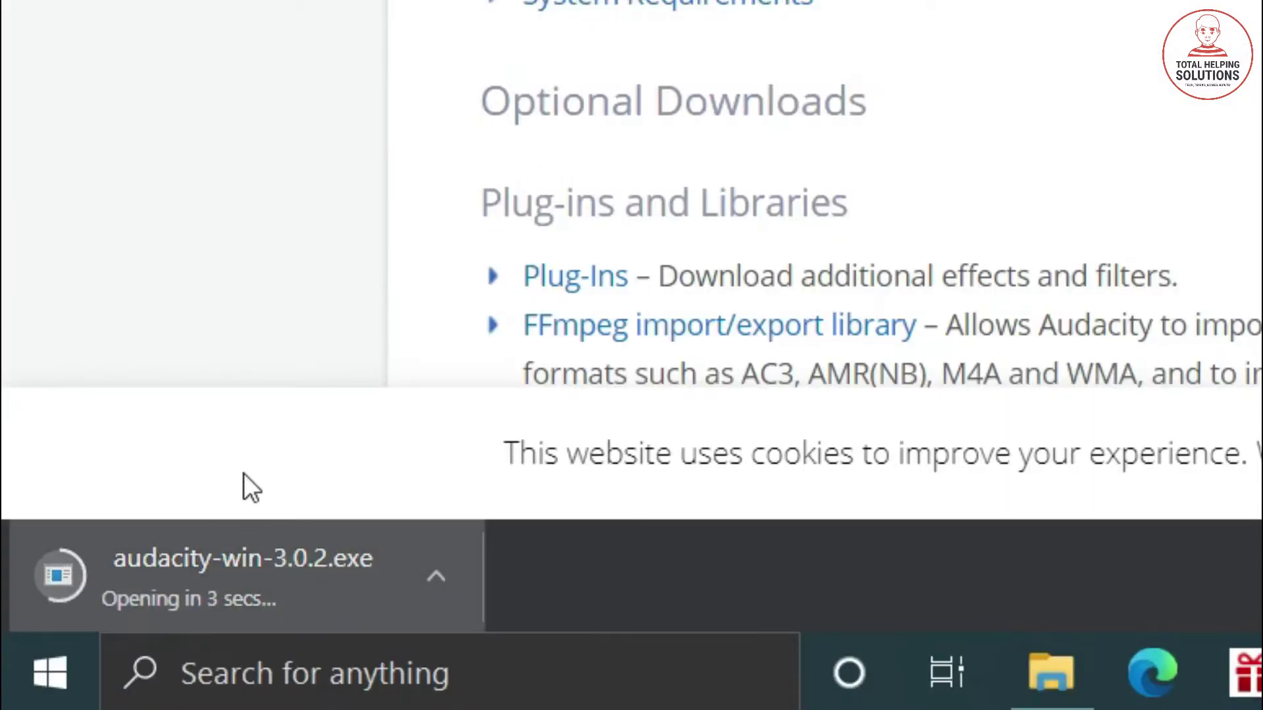
{"action": "left_click", "coordinate": [421, 575]}
{"action": "left_click", "coordinate": [428, 392]}
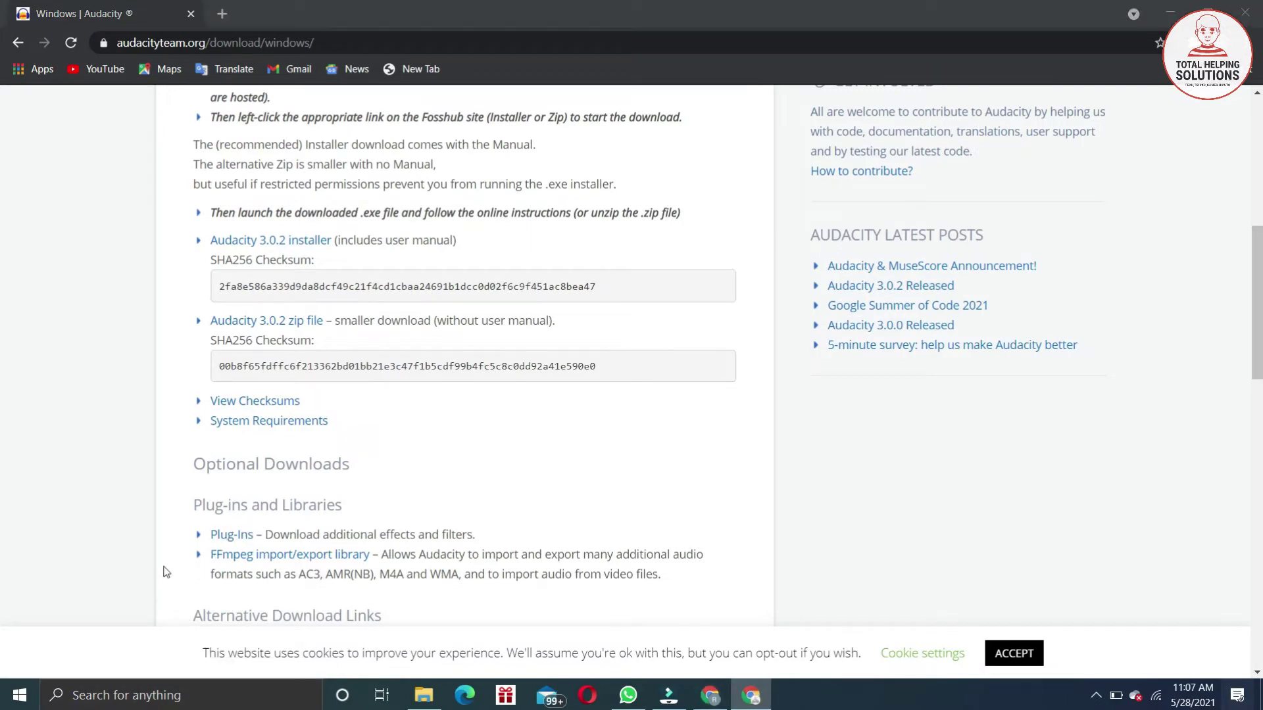
Step: Minimize the browser, launch Audacity from the desktop and dismiss its welcome window
{"action": "scroll", "coordinate": [333, 293], "scroll_direction": "up", "scroll_amount": 3}
{"action": "scroll", "coordinate": [296, 276], "scroll_direction": "down", "scroll_amount": 1}
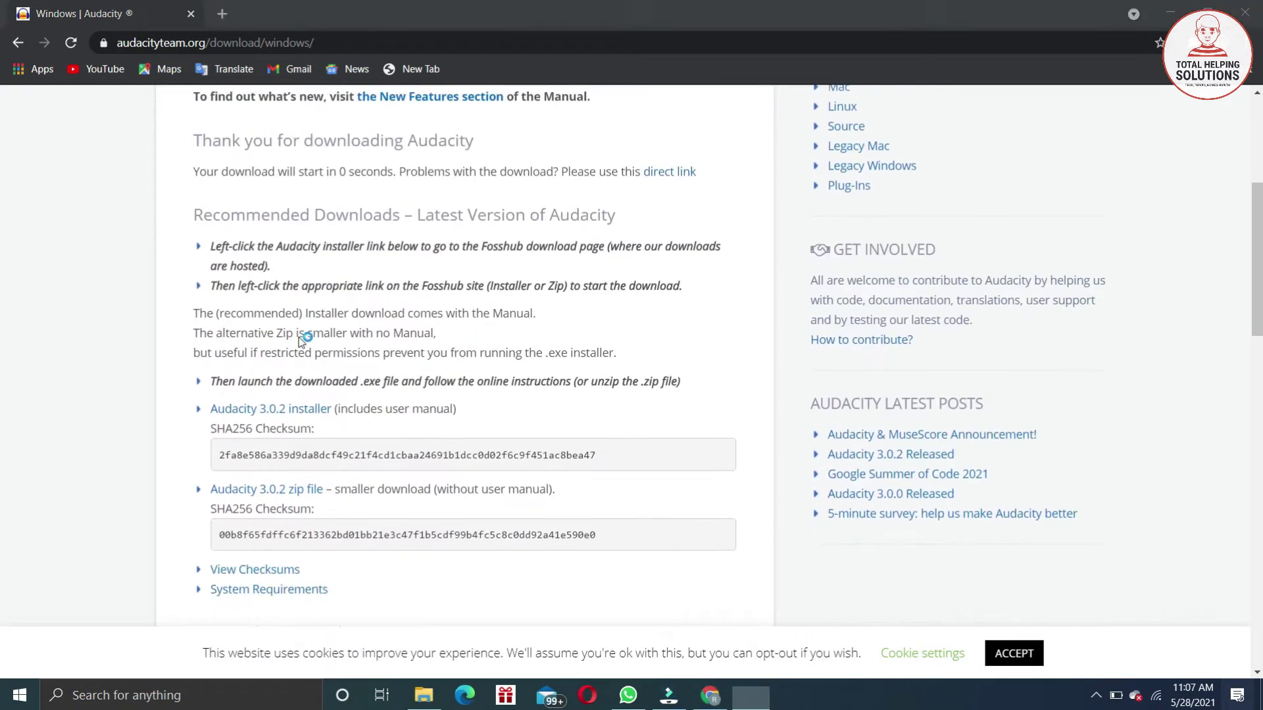
{"action": "left_click", "coordinate": [1170, 14]}
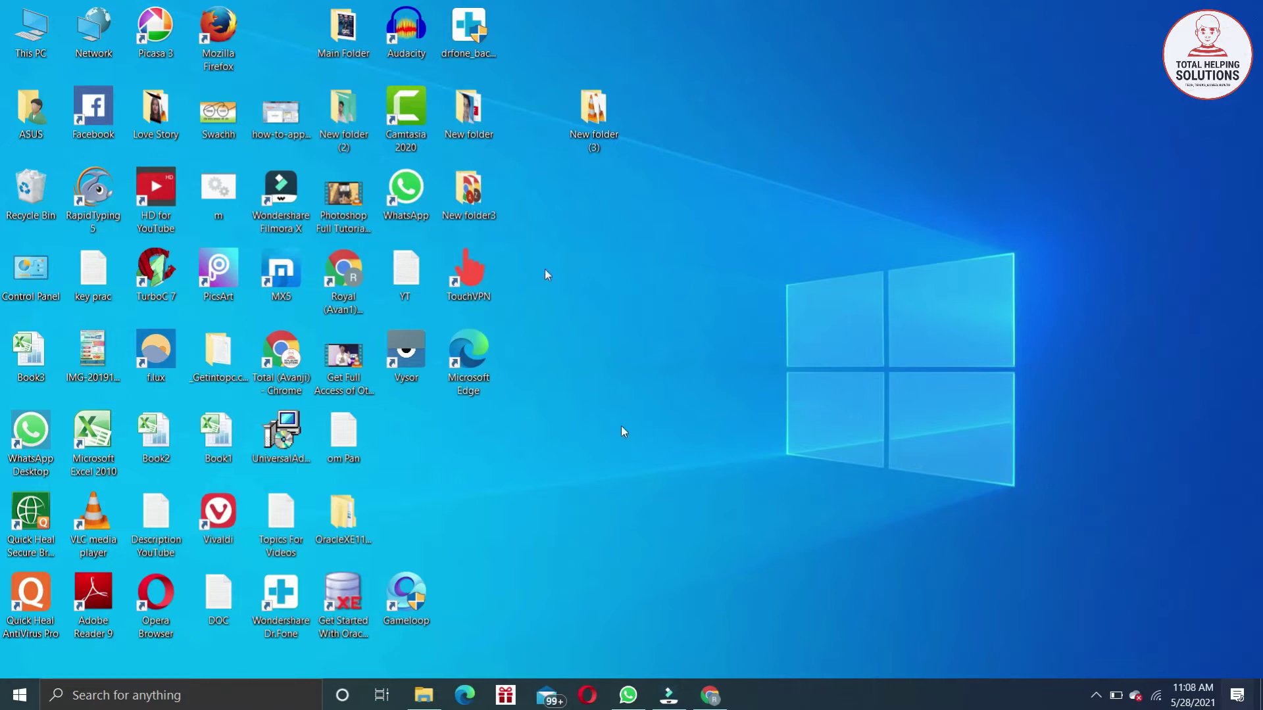
{"action": "double_click", "coordinate": [406, 31]}
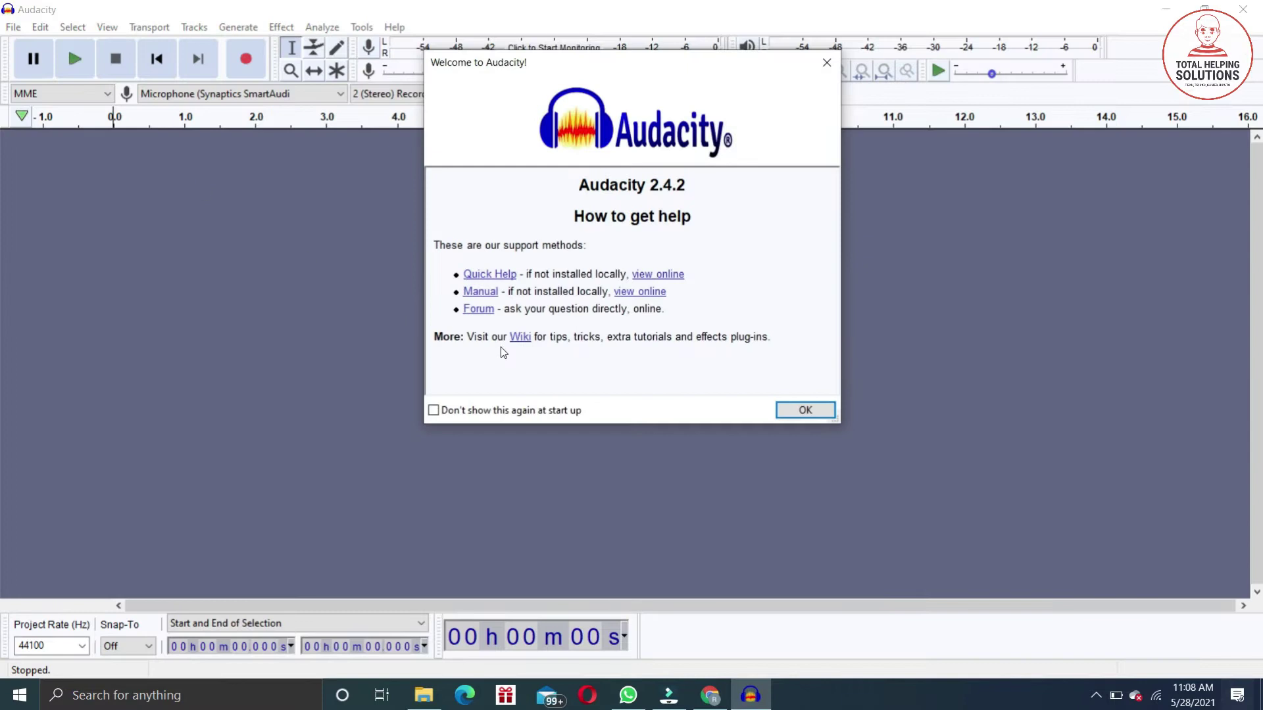
{"action": "left_click", "coordinate": [815, 410]}
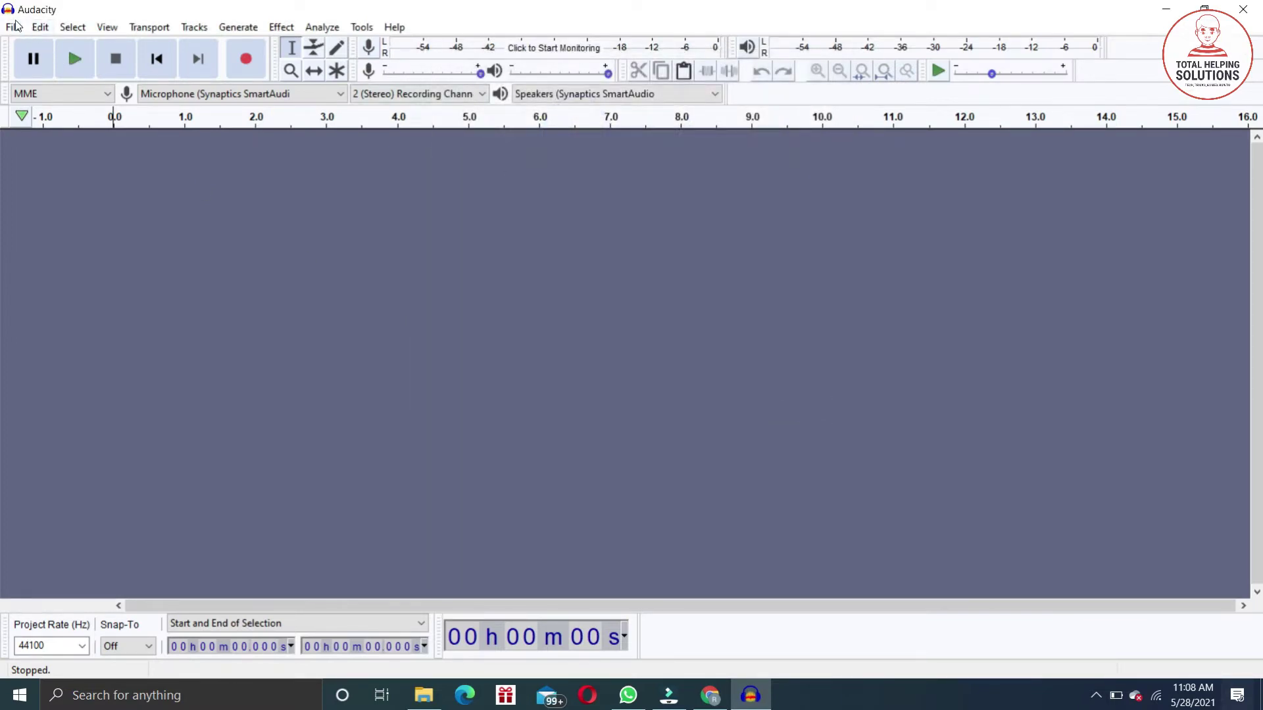
Step: Open the NoiceFull MP3 file from the Filmora9 folder on the New Volume (F:) drive
{"action": "left_click", "coordinate": [13, 27]}
{"action": "left_click", "coordinate": [70, 64]}
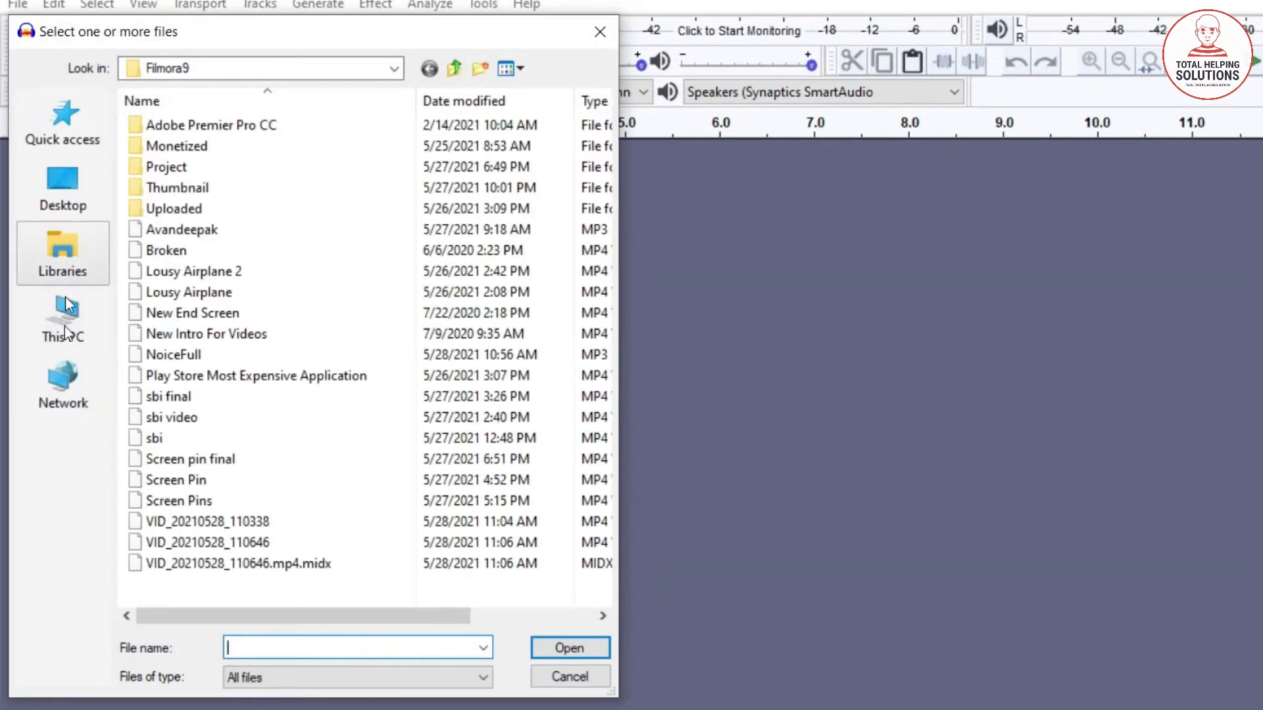
{"action": "left_click", "coordinate": [67, 310]}
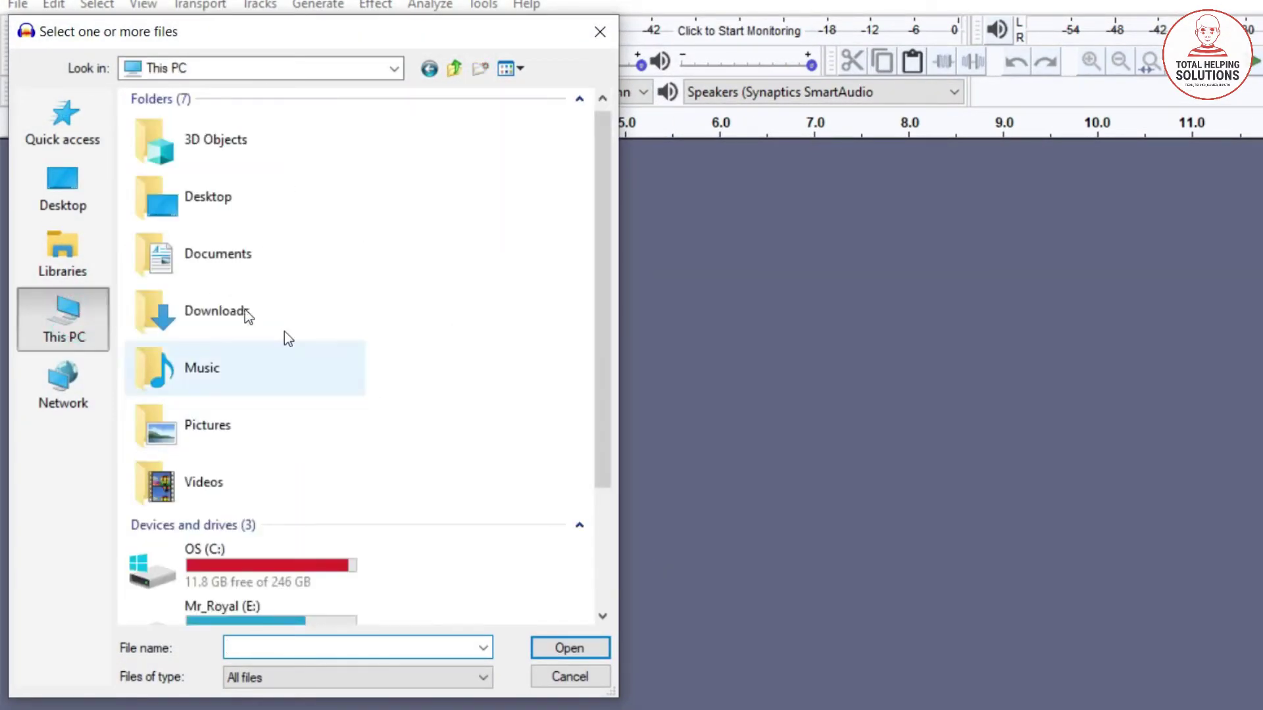
{"action": "scroll", "coordinate": [263, 499], "scroll_direction": "down", "scroll_amount": 3}
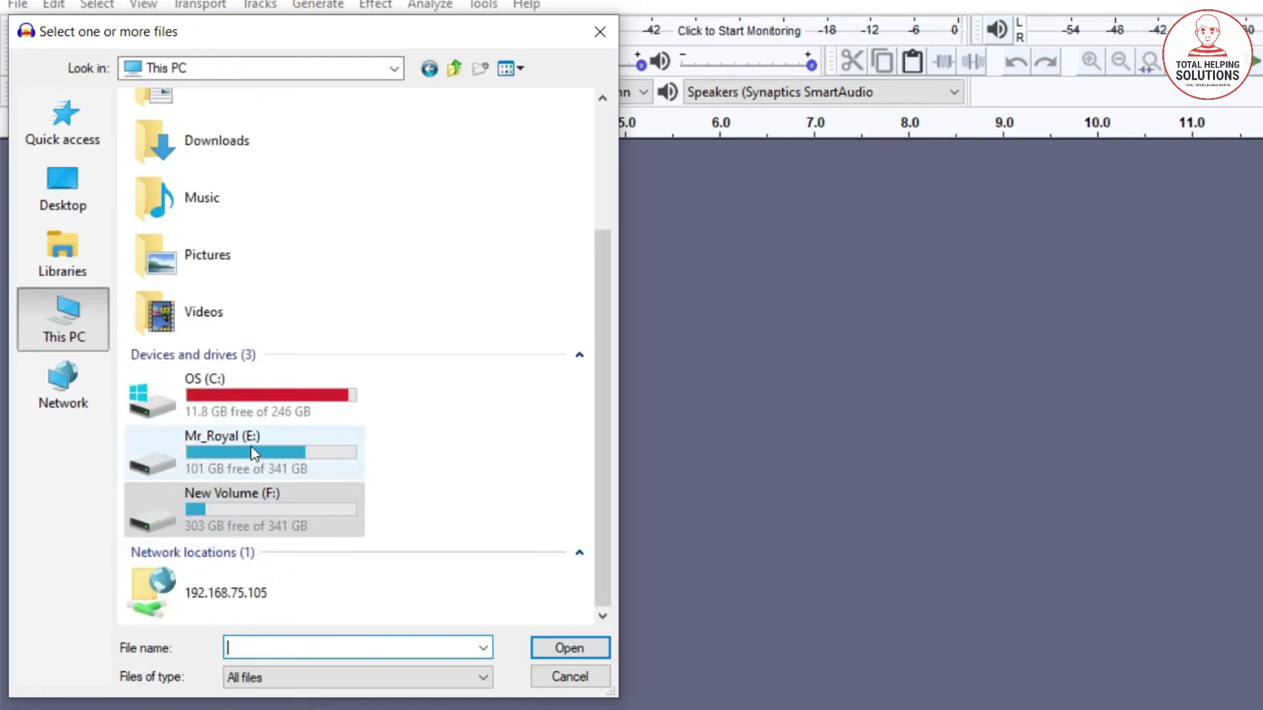
{"action": "double_click", "coordinate": [244, 507]}
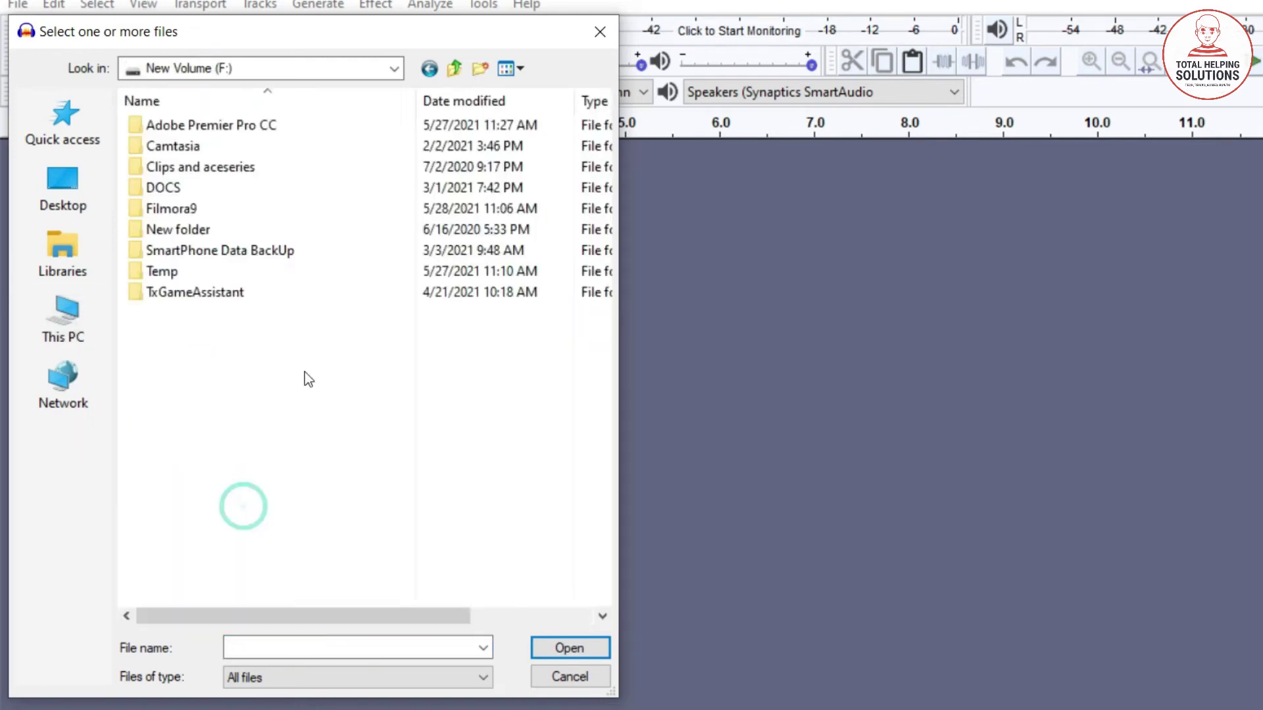
{"action": "double_click", "coordinate": [196, 208]}
{"action": "left_click", "coordinate": [174, 354]}
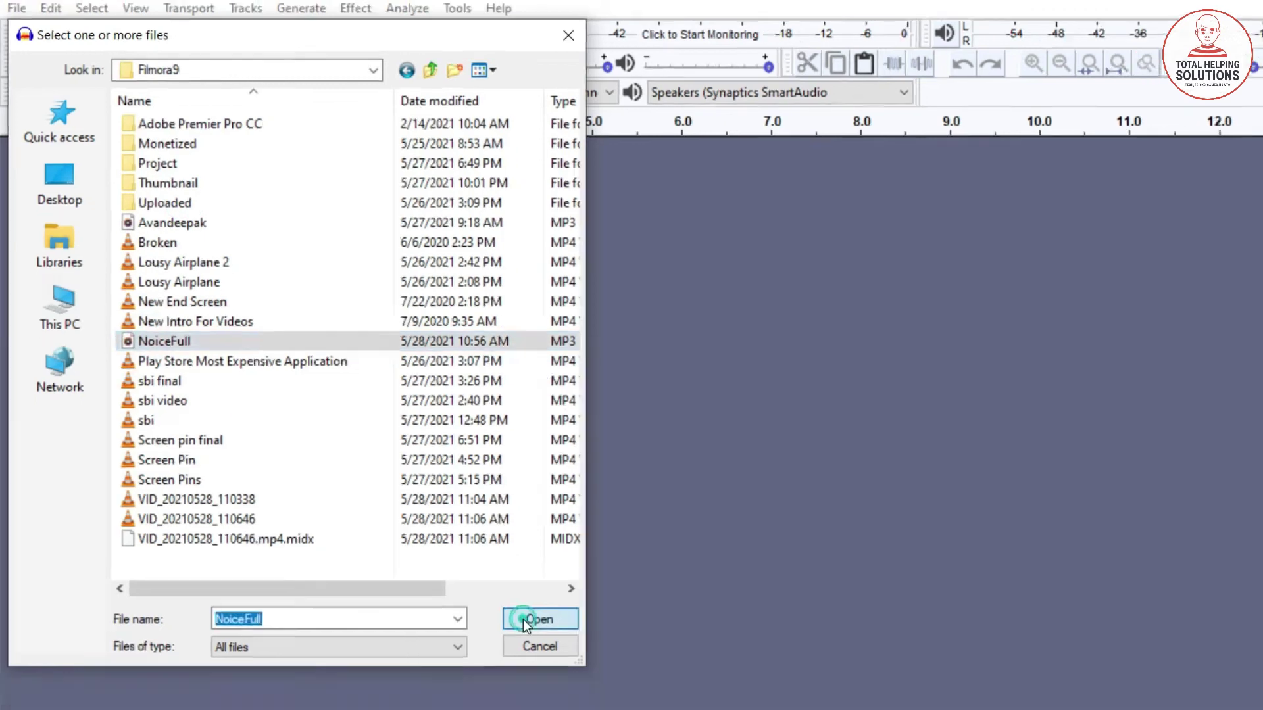
{"action": "left_click", "coordinate": [570, 648]}
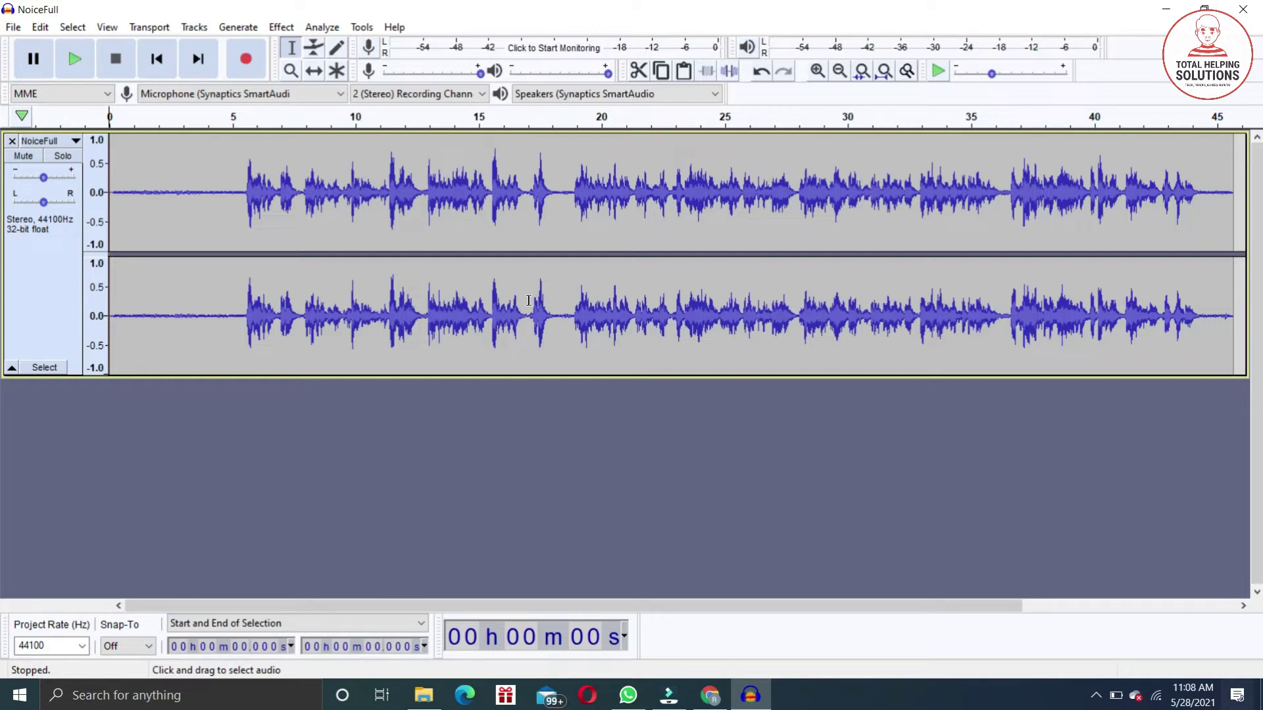
{"action": "left_click_drag", "start_coordinate": [235, 184], "coordinate": [157, 185]}
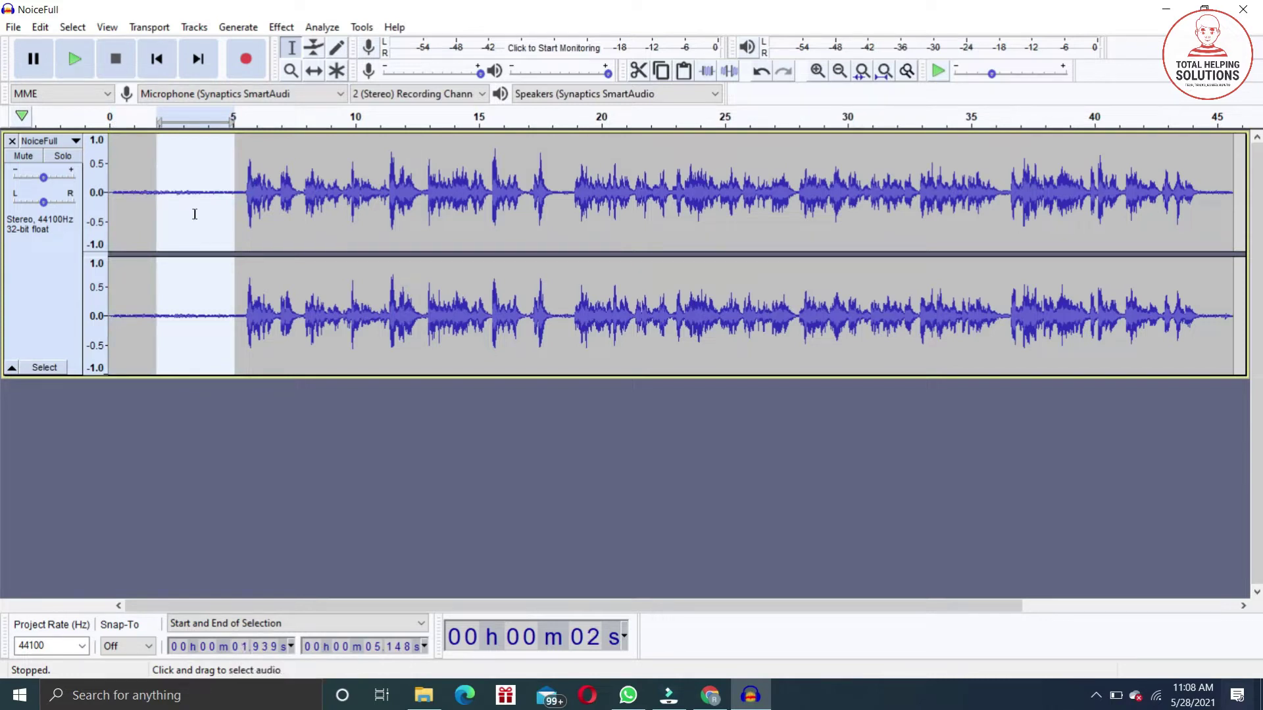
{"action": "left_click", "coordinate": [212, 424]}
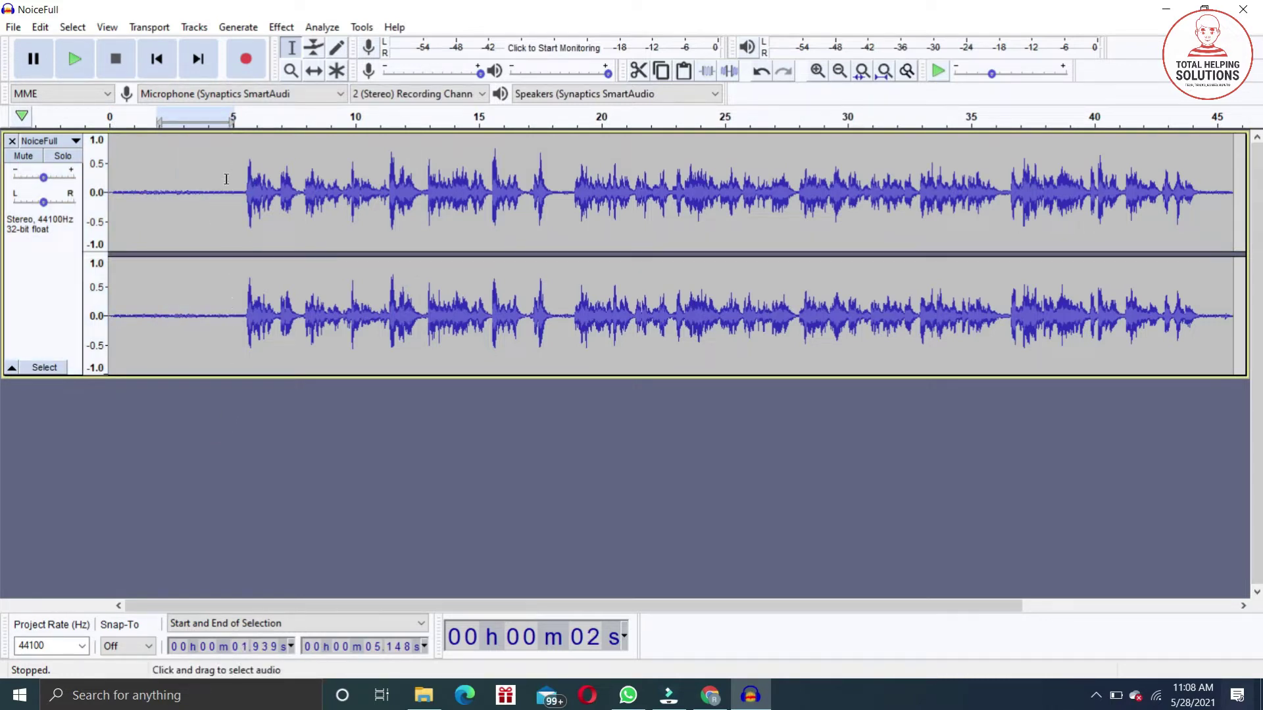
{"action": "left_click_drag", "start_coordinate": [231, 178], "coordinate": [138, 263]}
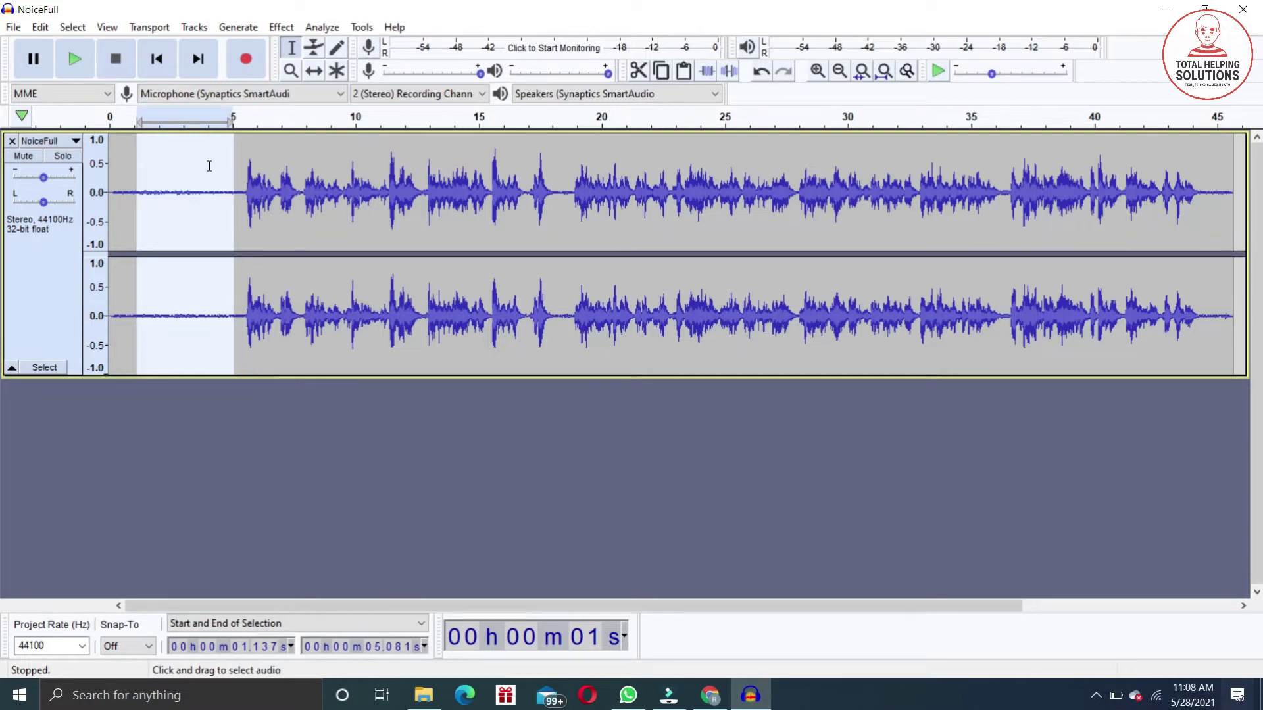
{"action": "left_click_drag", "start_coordinate": [209, 165], "coordinate": [132, 166]}
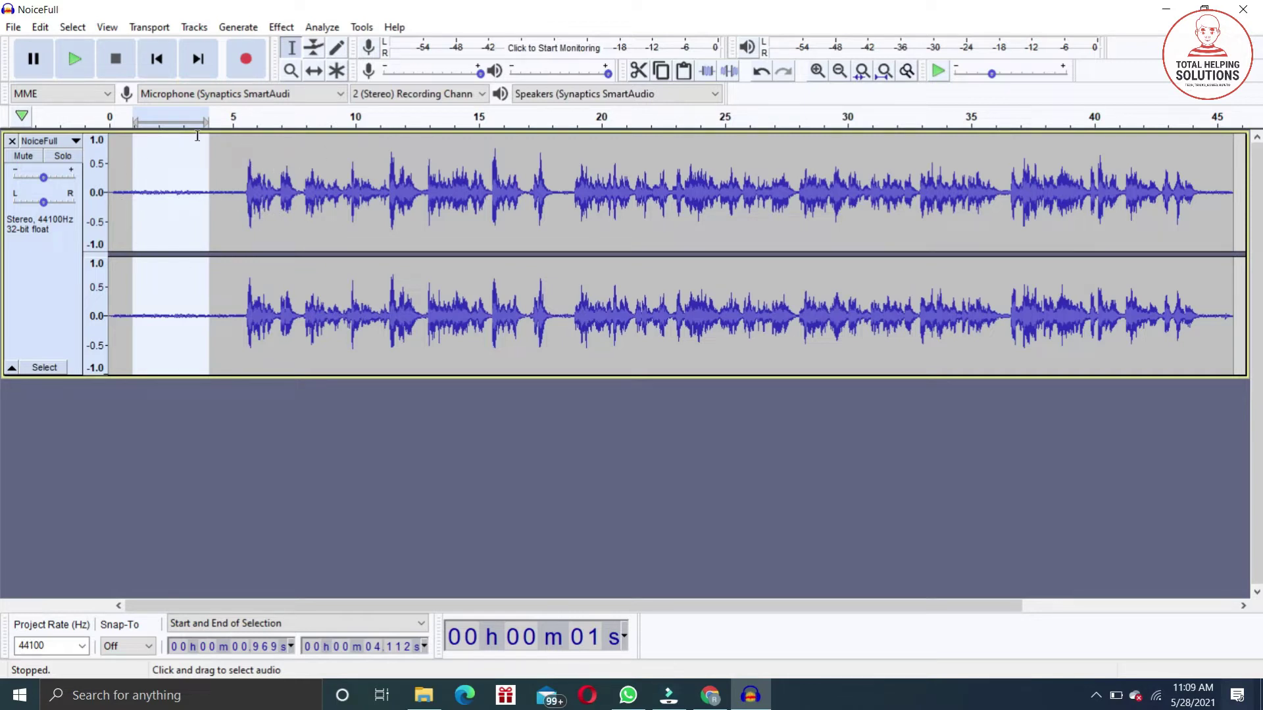
Step: Play the recording from about 0.4 seconds to listen to its background noise, and stop playback
{"action": "left_click", "coordinate": [119, 161]}
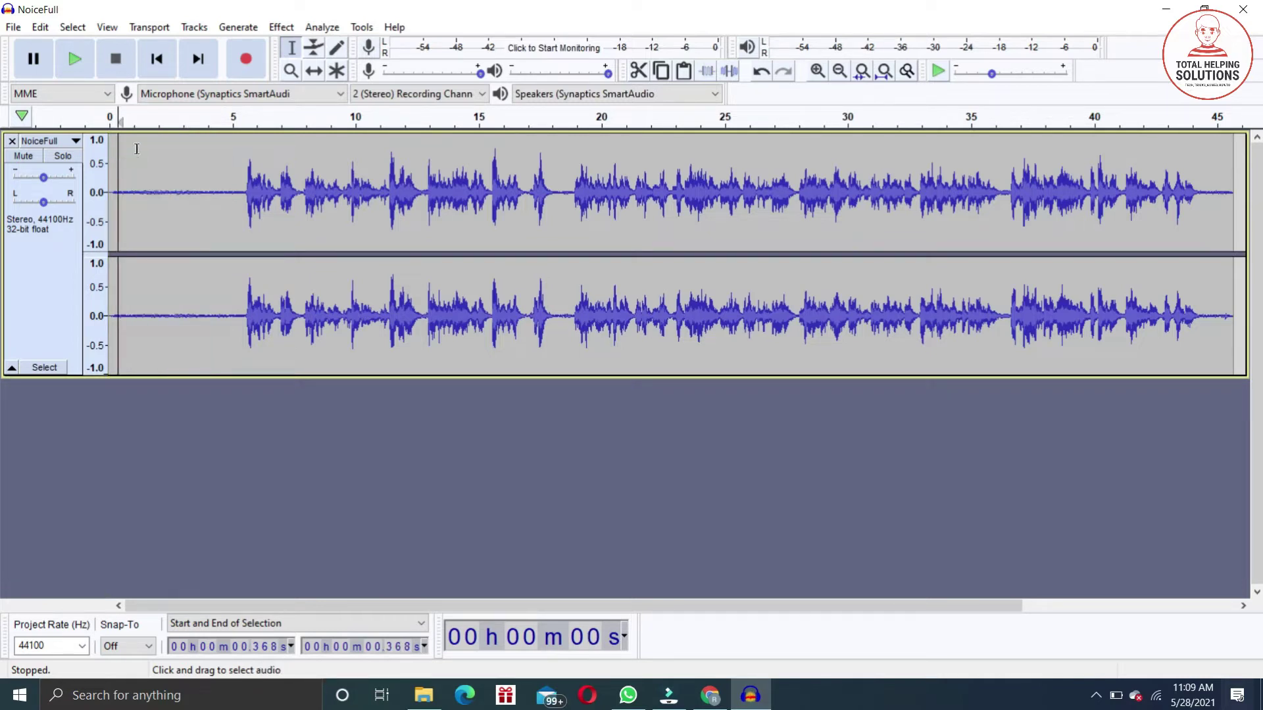
{"action": "key", "text": "space"}
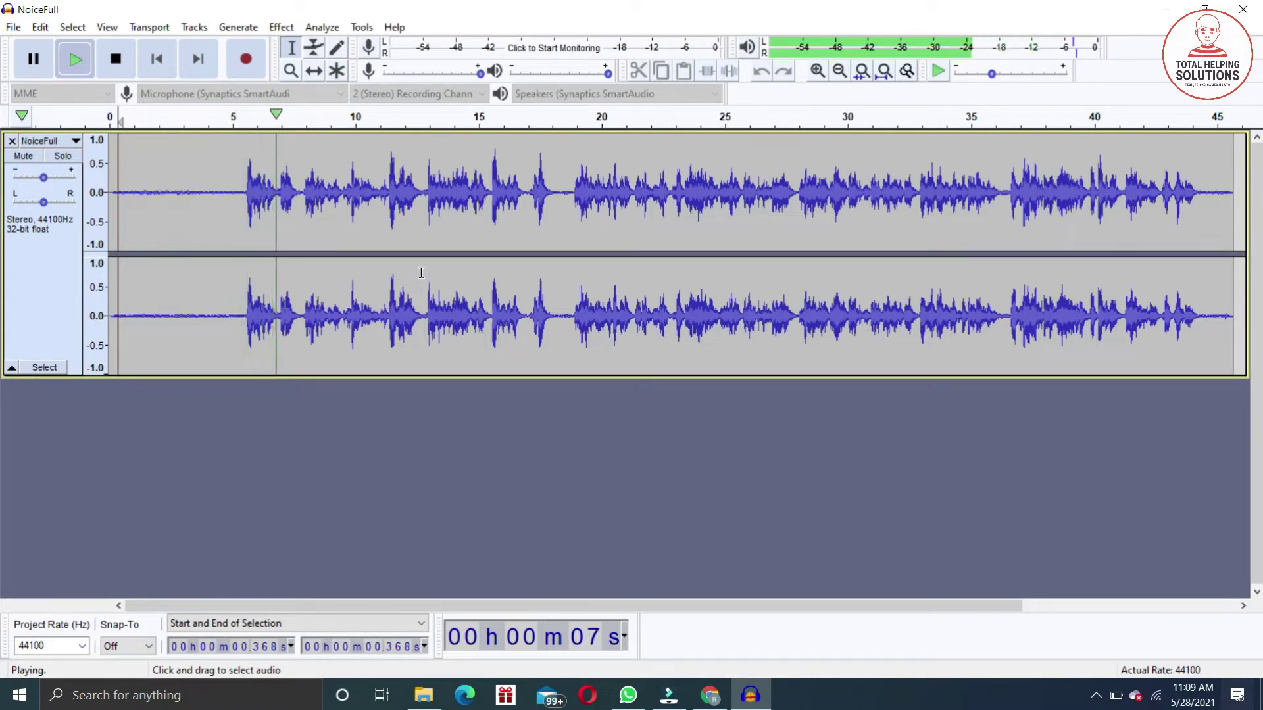
{"action": "key", "text": "space"}
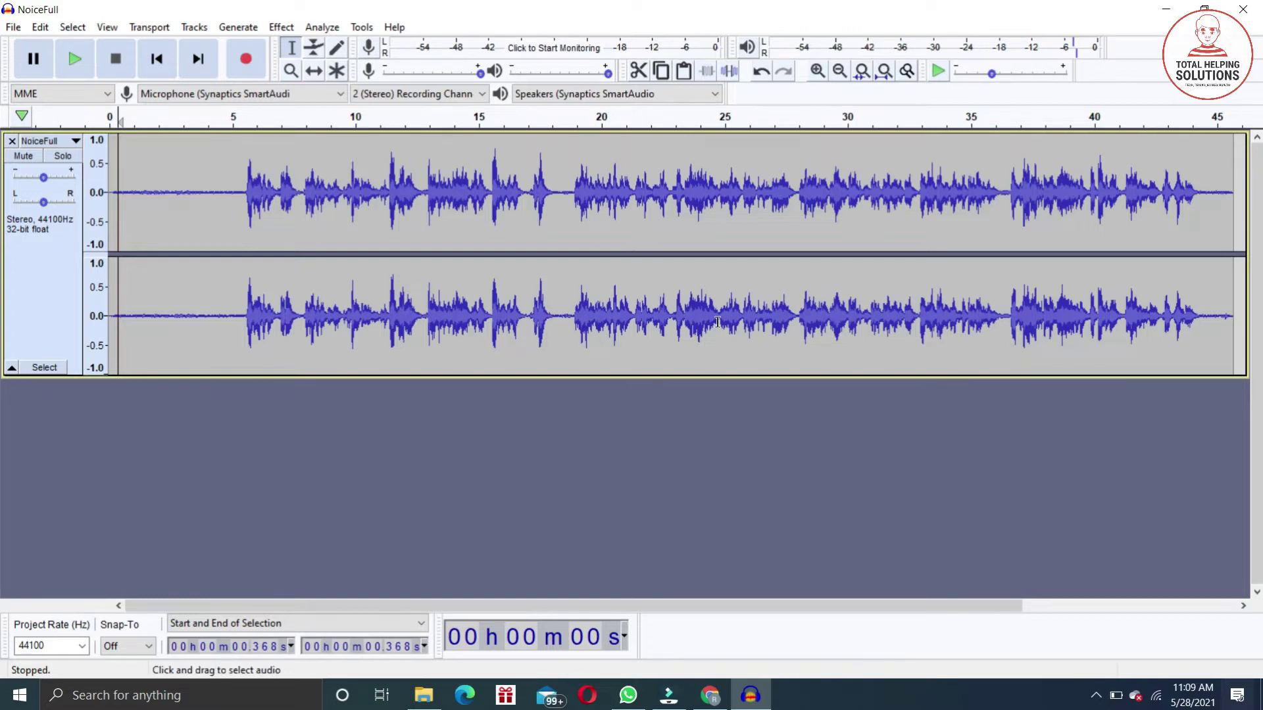
Step: Select the noise-only opening from 0 to about 5.1 seconds and capture its noise profile with Noise Reduction
{"action": "left_click_drag", "start_coordinate": [235, 164], "coordinate": [88, 154]}
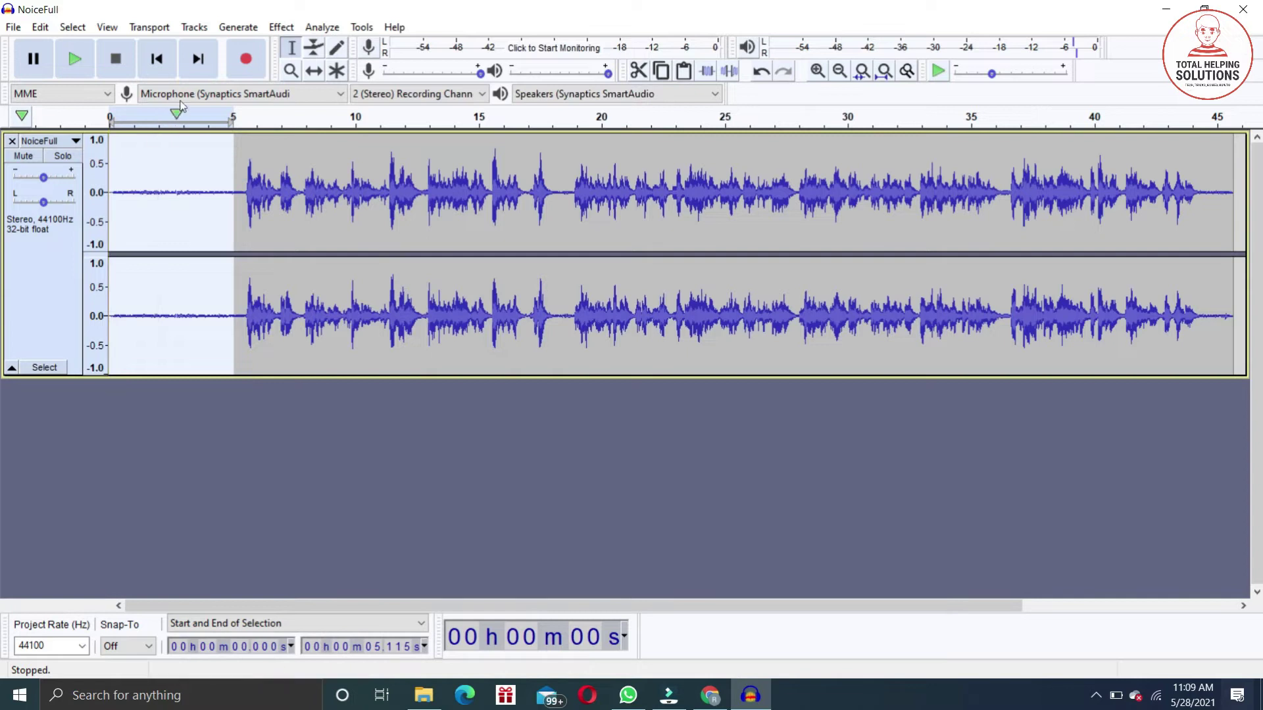
{"action": "left_click", "coordinate": [281, 29]}
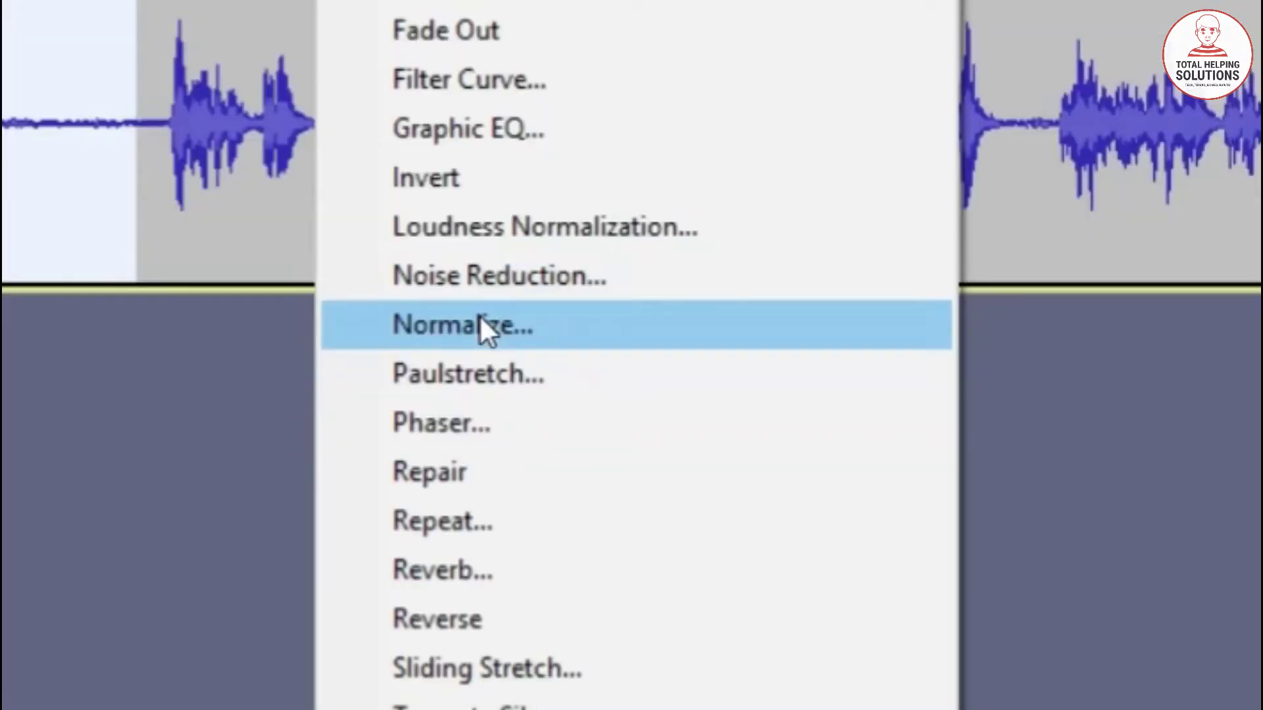
{"action": "left_click", "coordinate": [361, 372]}
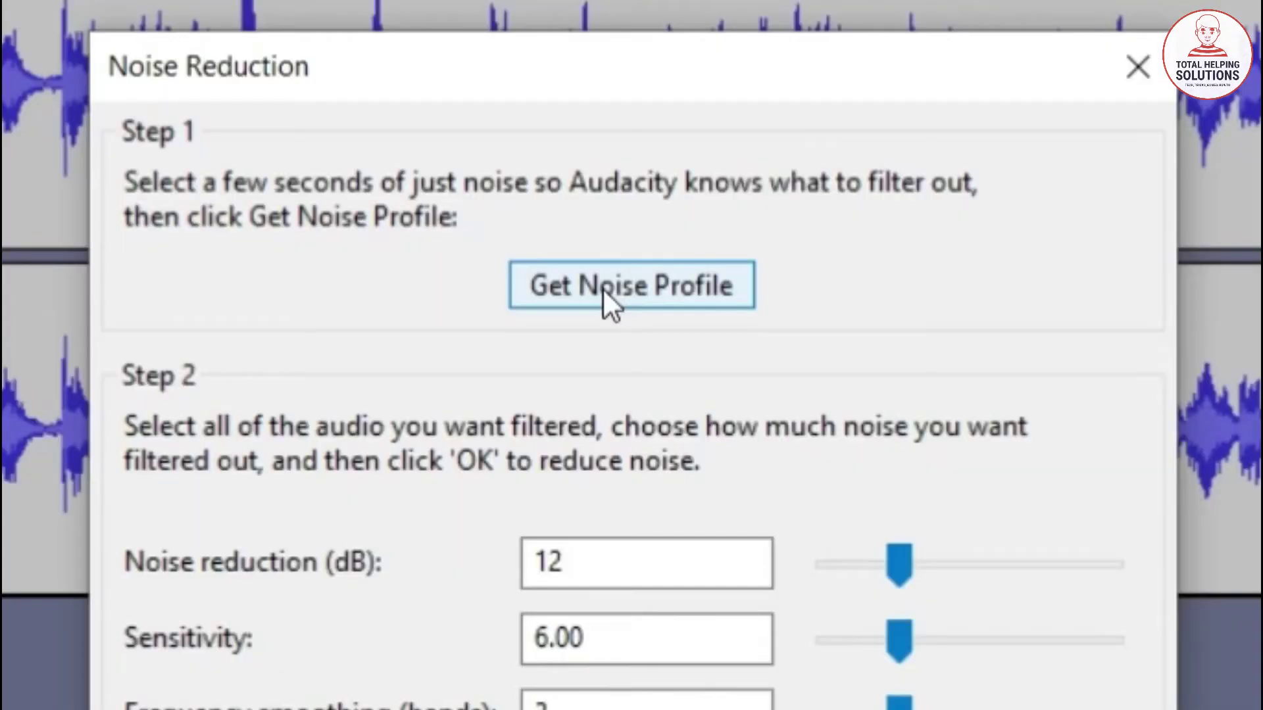
{"action": "left_click", "coordinate": [626, 265]}
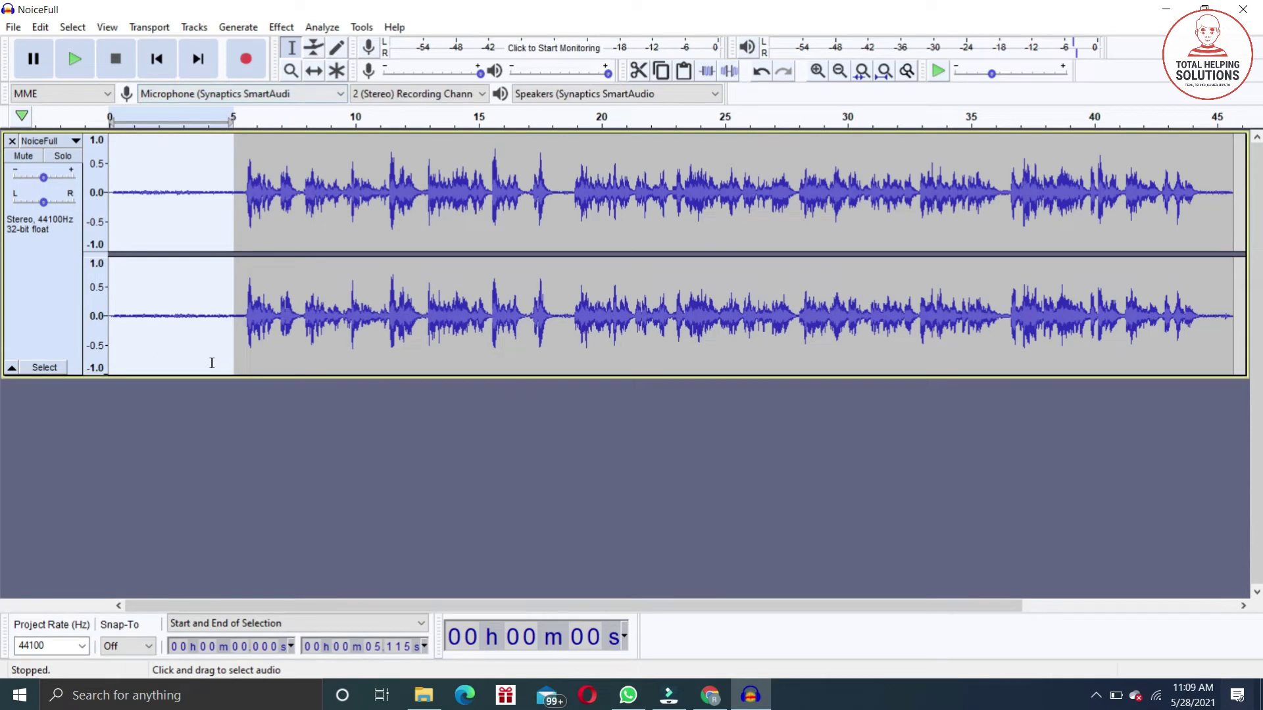
Step: Select the entire NoiceFull track and apply Repeat Noise Reduction to it
{"action": "left_click", "coordinate": [37, 299]}
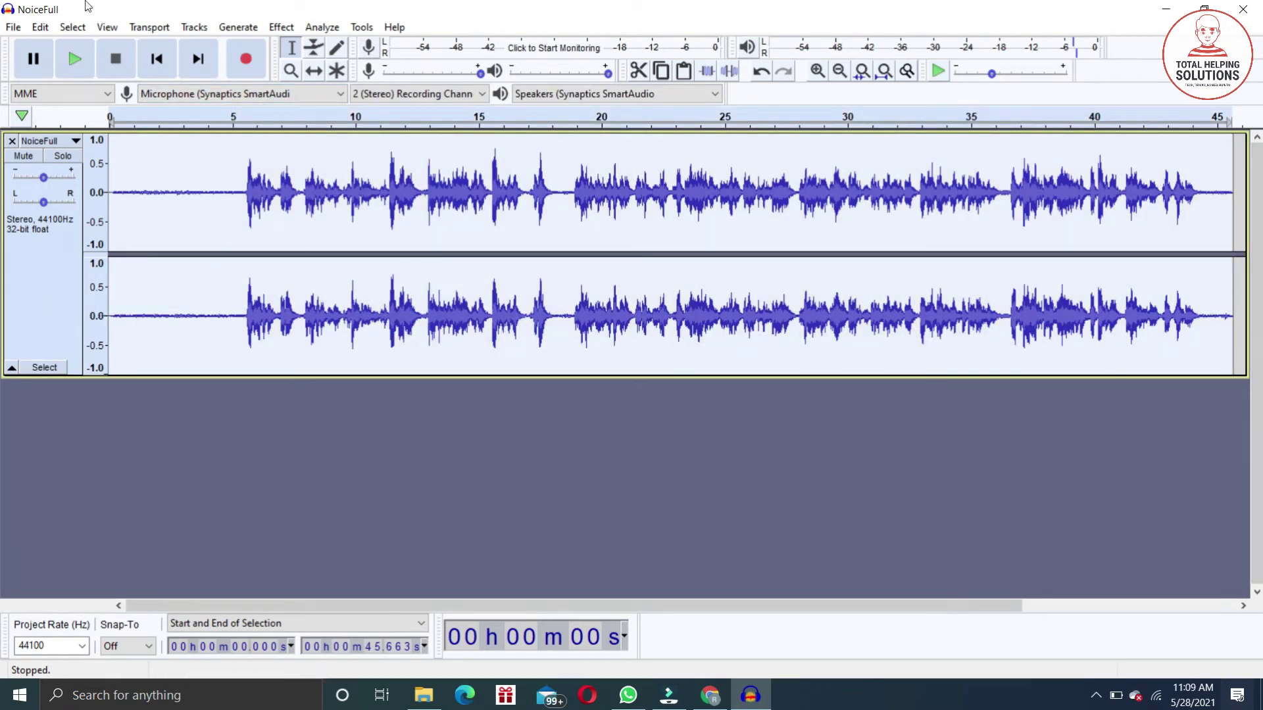
{"action": "left_click", "coordinate": [281, 27]}
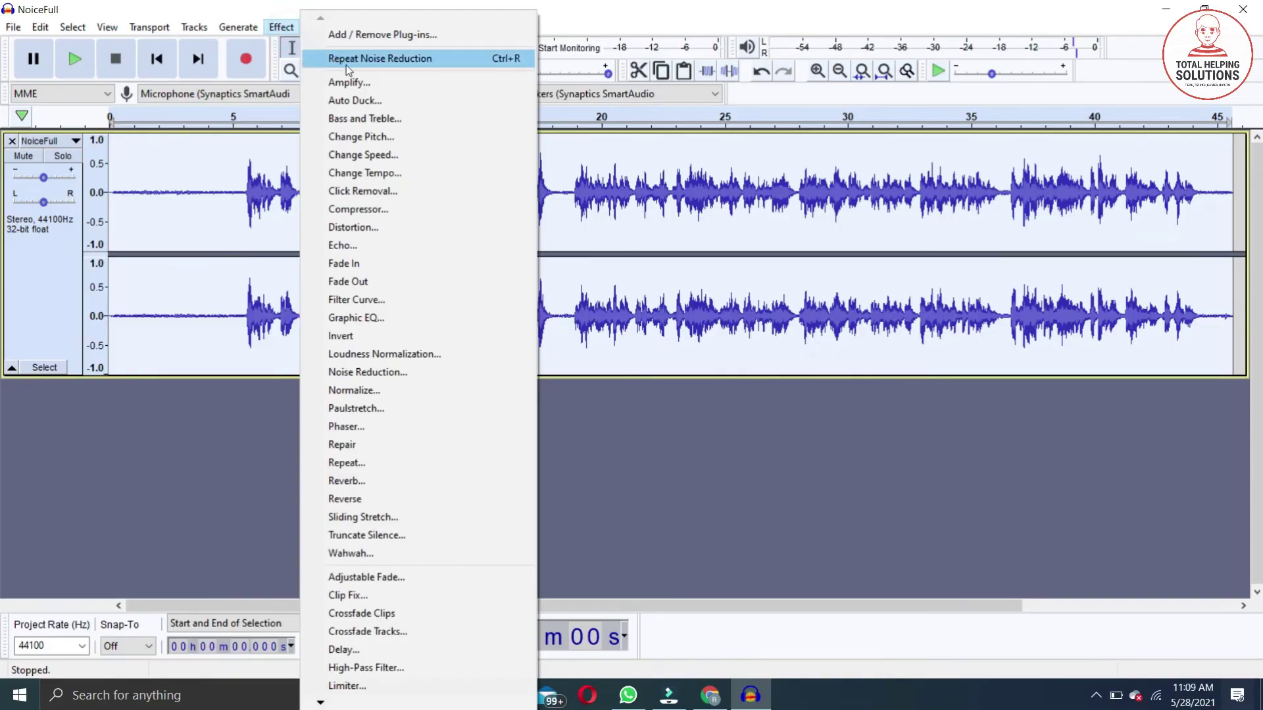
{"action": "left_click", "coordinate": [374, 64]}
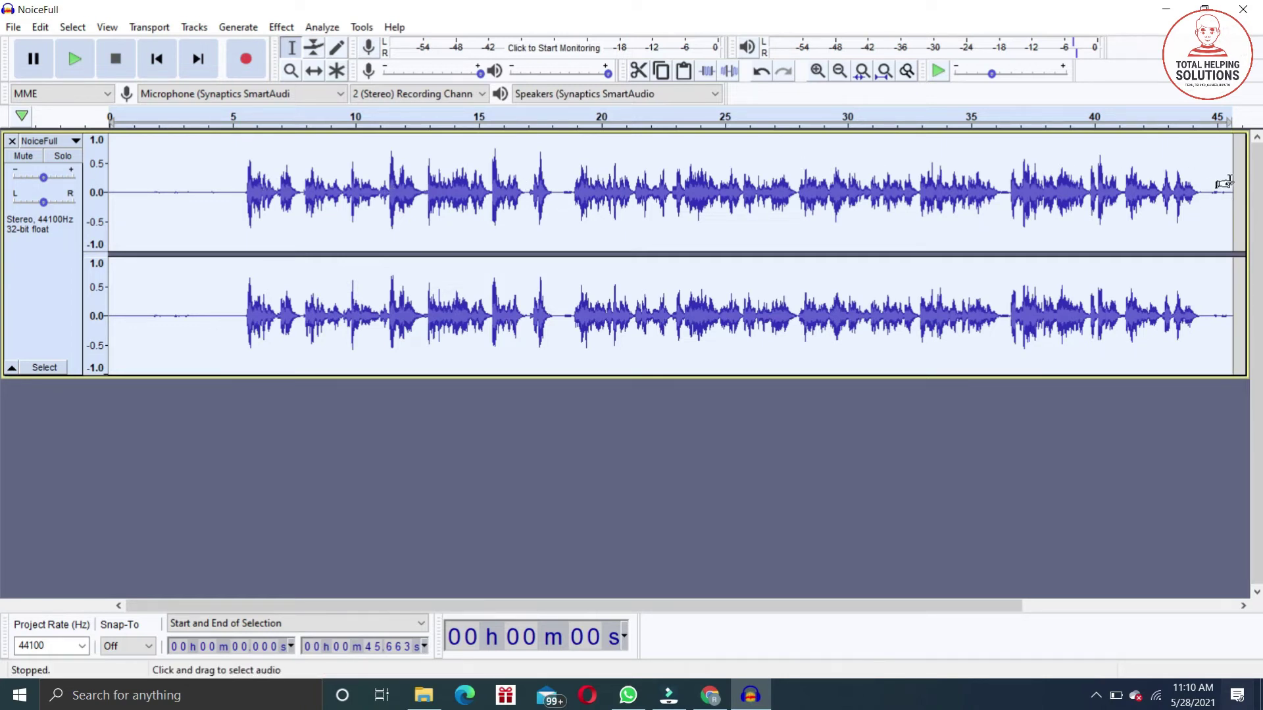
Step: Select the noise-only ending from about 44.5 seconds to the track's end and capture its noise profile with Noise Reduction
{"action": "left_click_drag", "start_coordinate": [1204, 180], "coordinate": [1242, 191]}
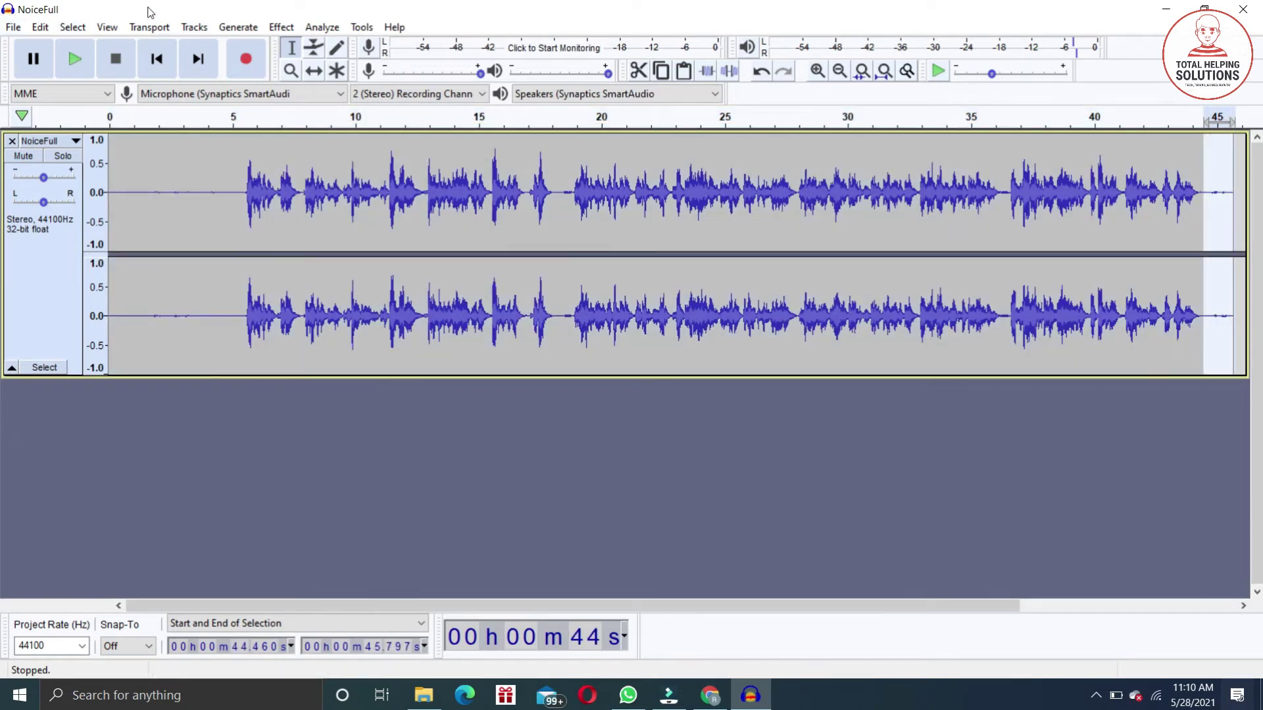
{"action": "left_click", "coordinate": [282, 27]}
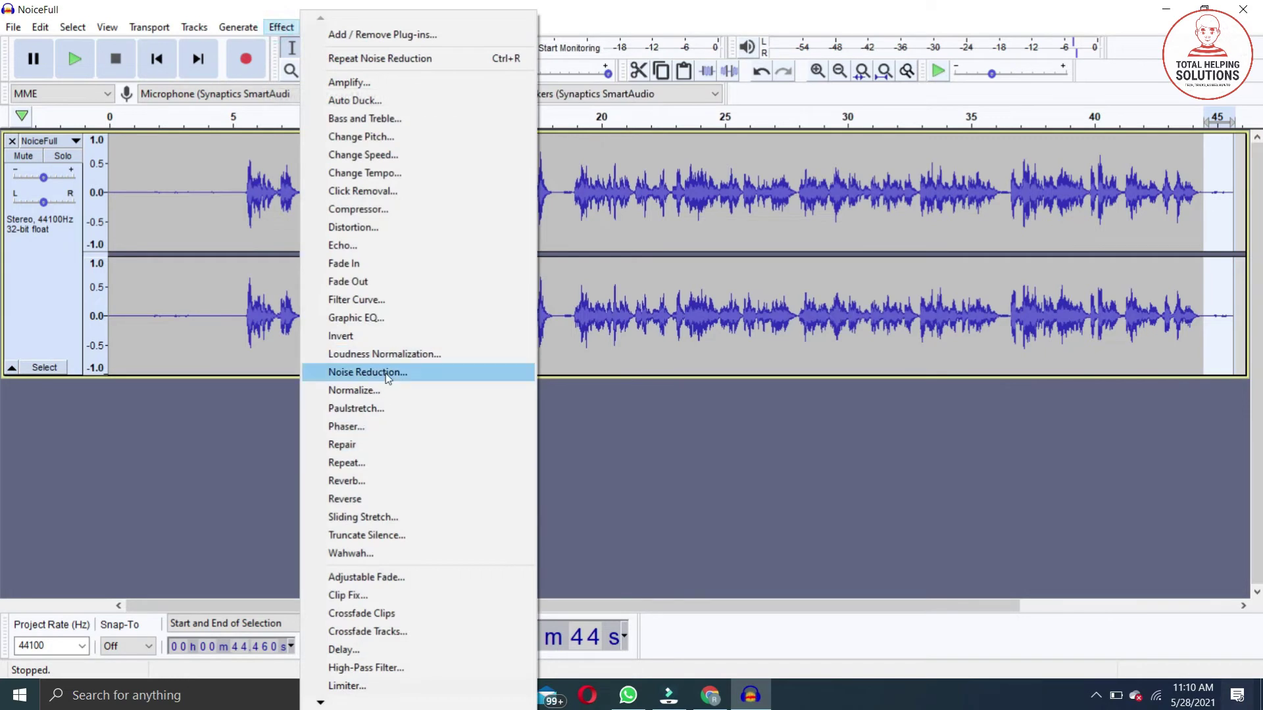
{"action": "left_click", "coordinate": [367, 373]}
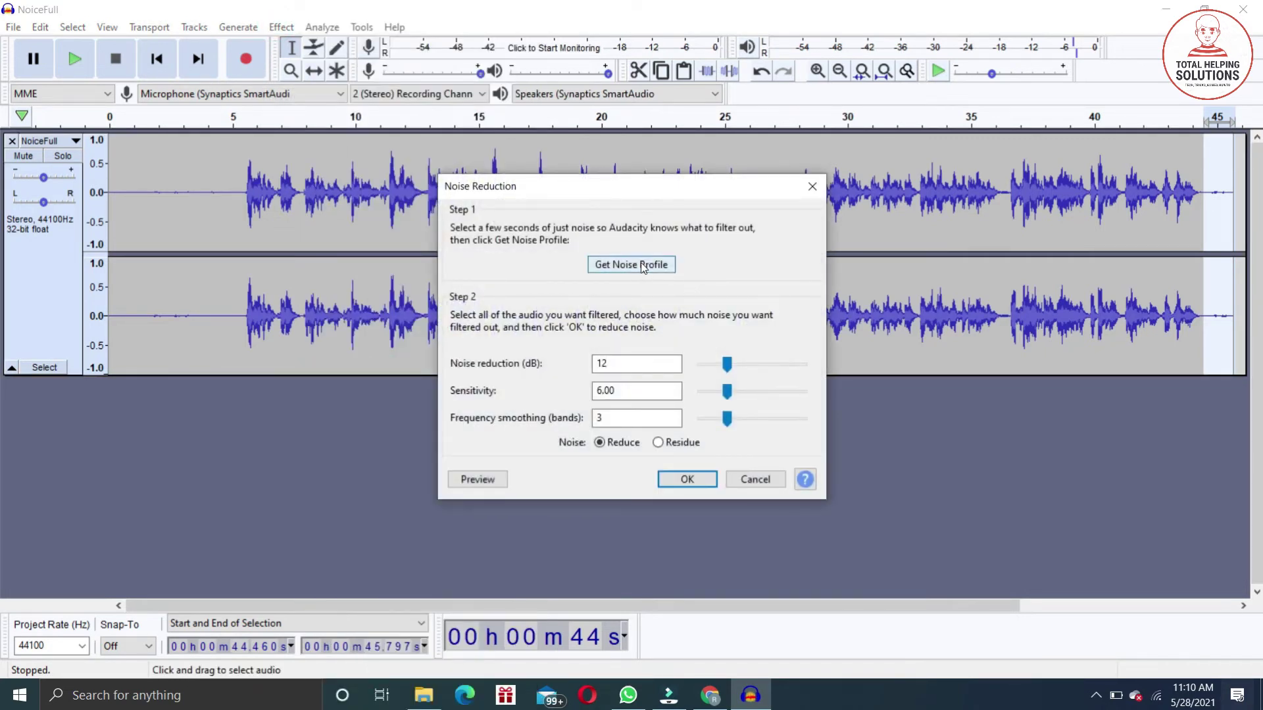
{"action": "left_click", "coordinate": [631, 265]}
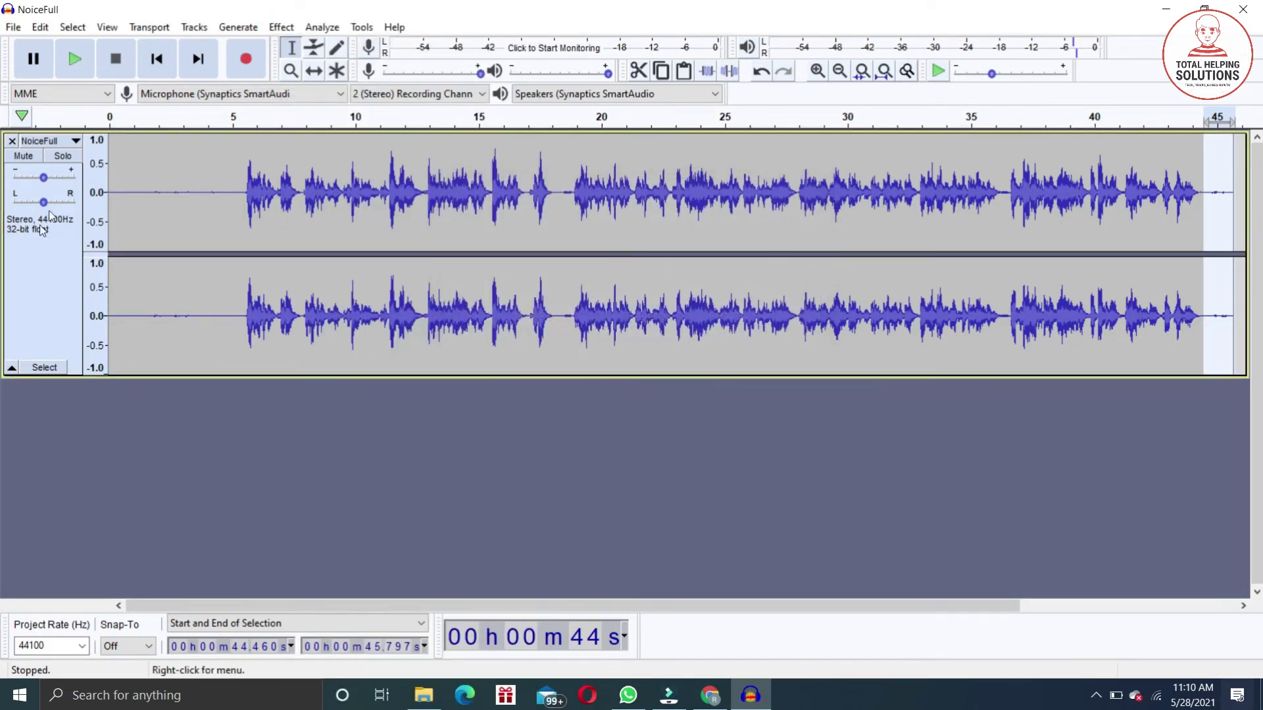
Step: Select the whole NoiceFull track and apply Repeat Noise Reduction using the profile from its ending
{"action": "left_click", "coordinate": [65, 292]}
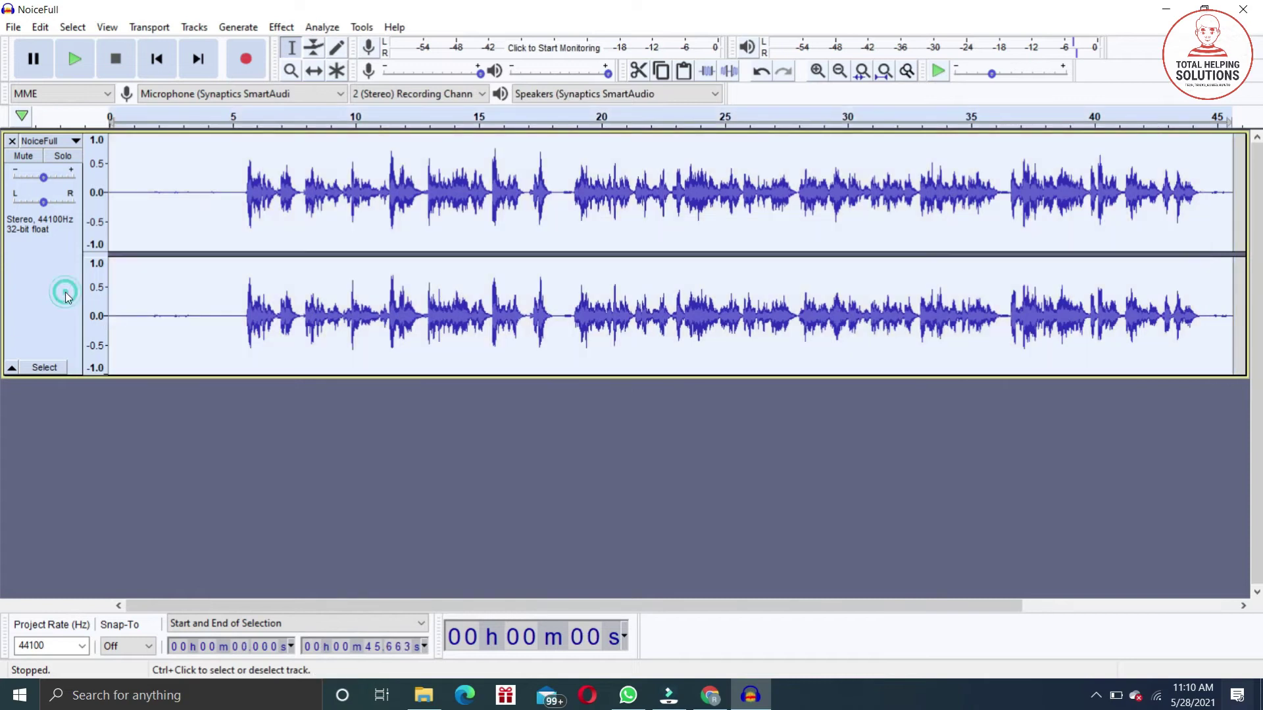
{"action": "left_click", "coordinate": [283, 27]}
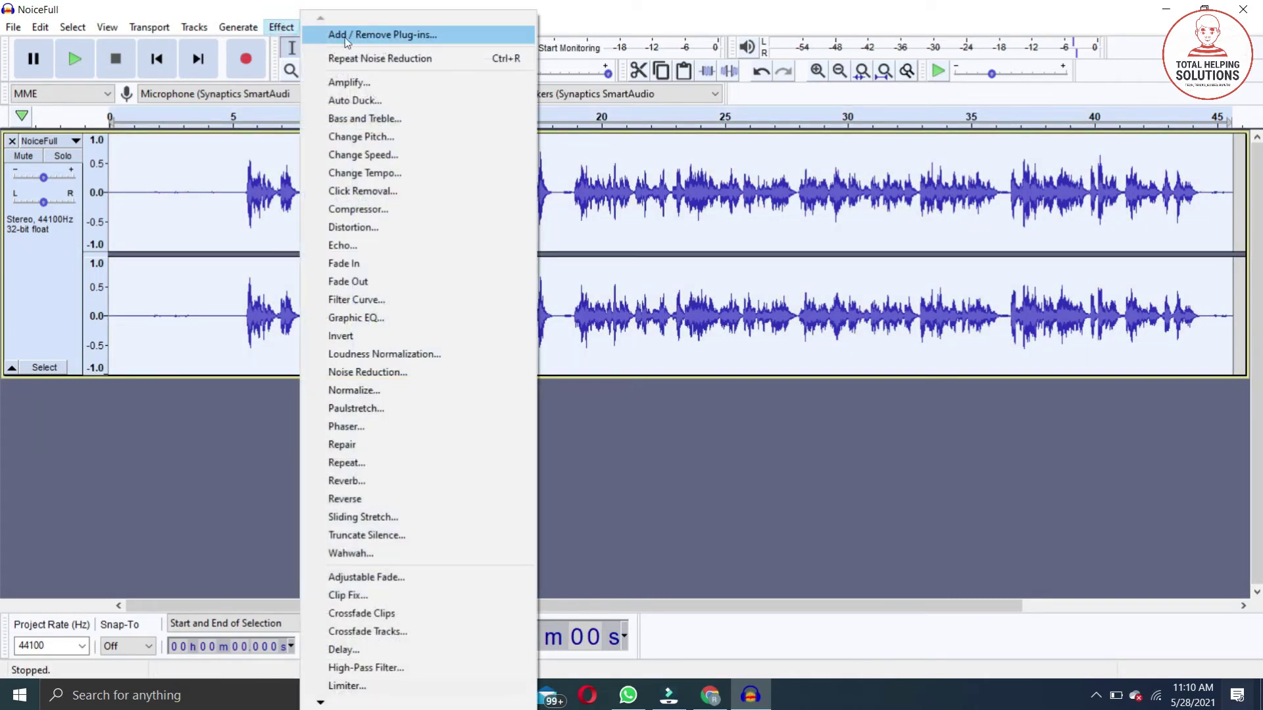
{"action": "left_click", "coordinate": [373, 60]}
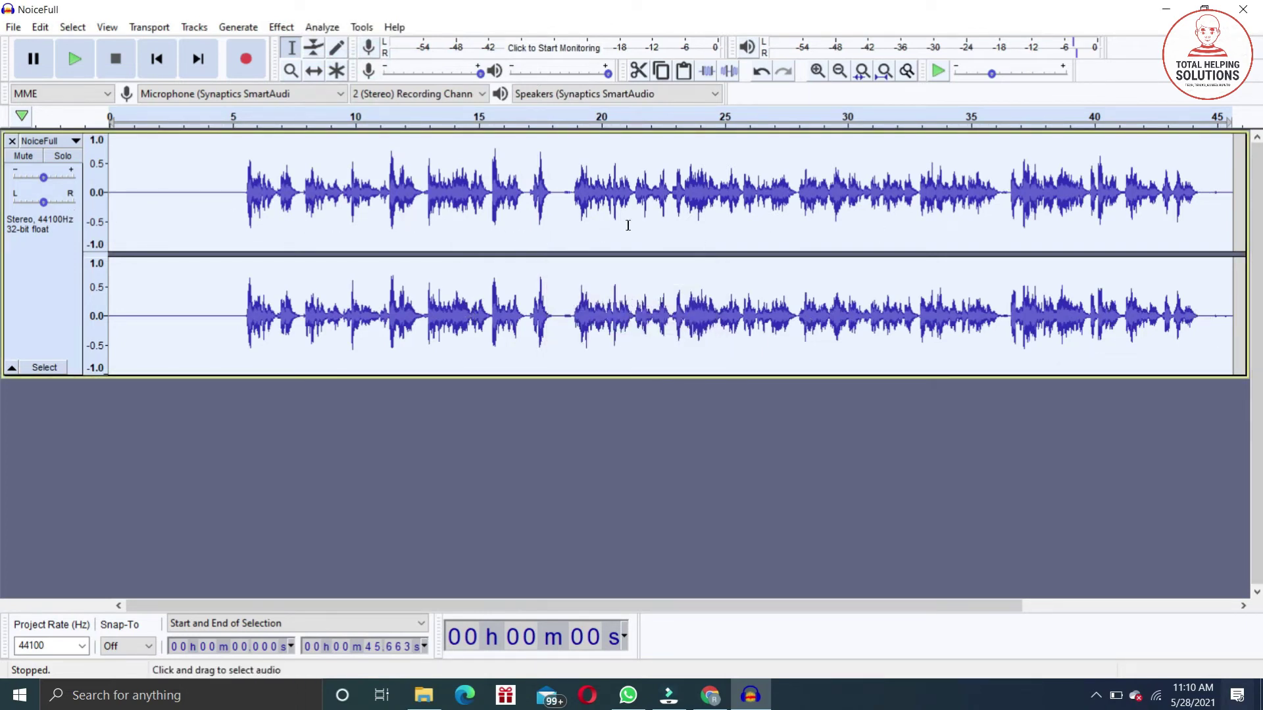
Step: Play the cleaned recording from about 5 seconds to check the noise reduction, and stop playback
{"action": "left_click", "coordinate": [232, 163]}
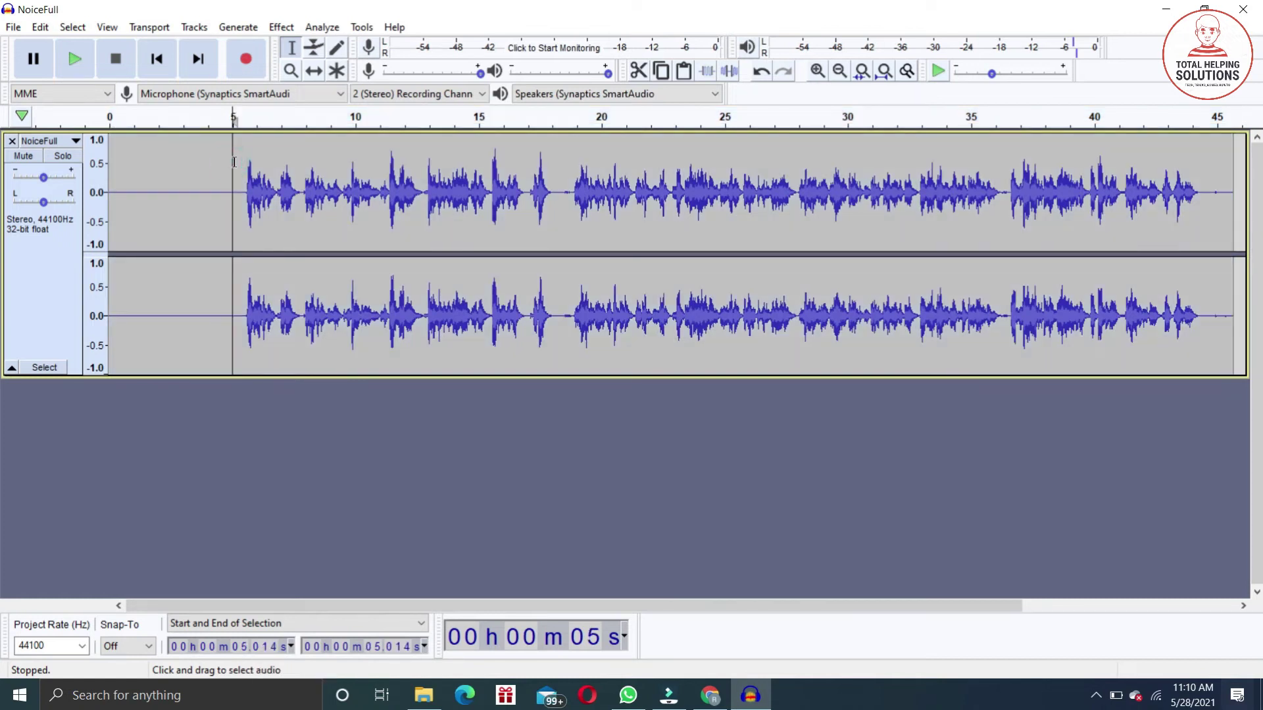
{"action": "key", "text": "space"}
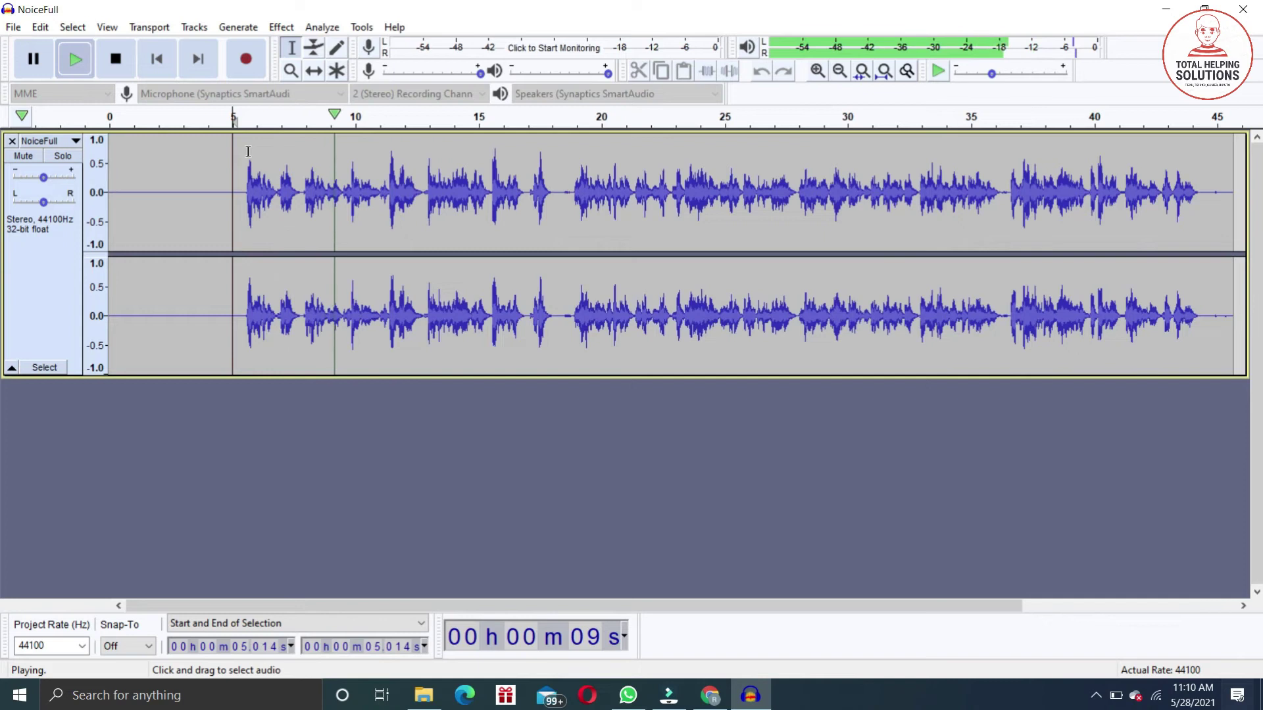
{"action": "key", "text": "space"}
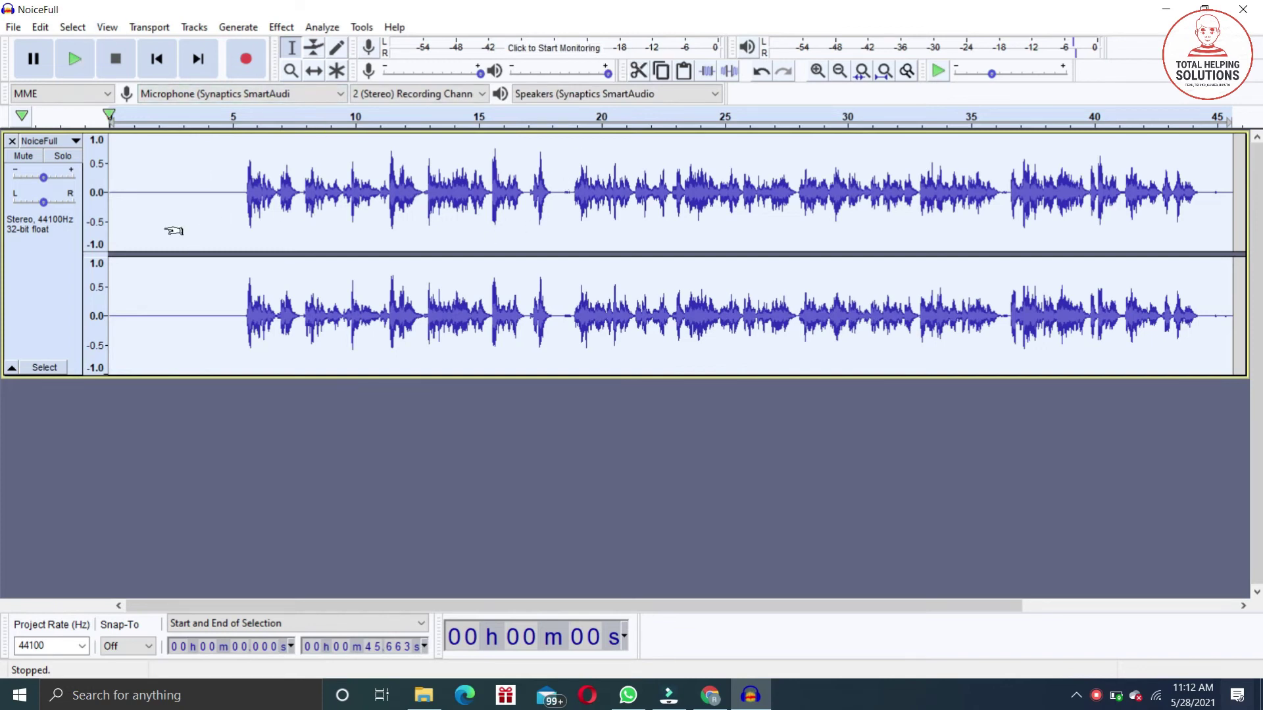
Step: Export the audio as an MP3 named "Without Noice" in New folder (2), keeping the Insance 320 kbps preset
{"action": "left_click", "coordinate": [13, 27]}
{"action": "mouse_move", "coordinate": [54, 143]}
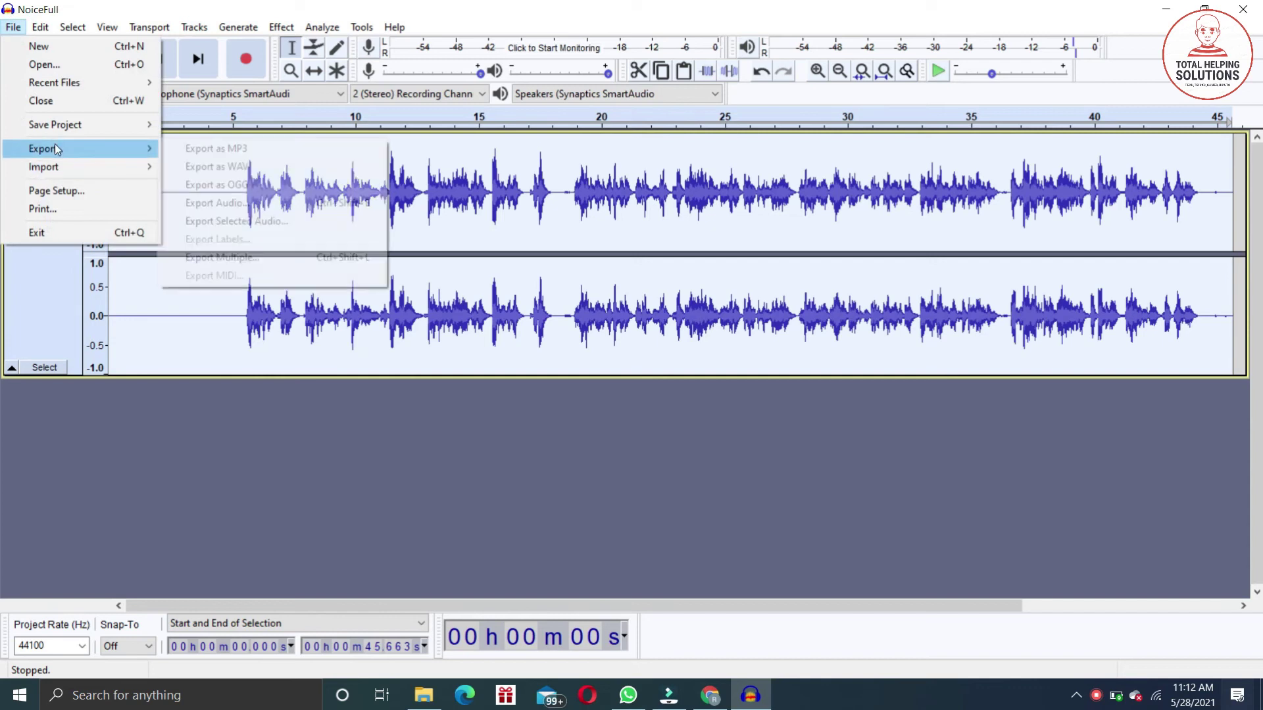
{"action": "left_click", "coordinate": [250, 153]}
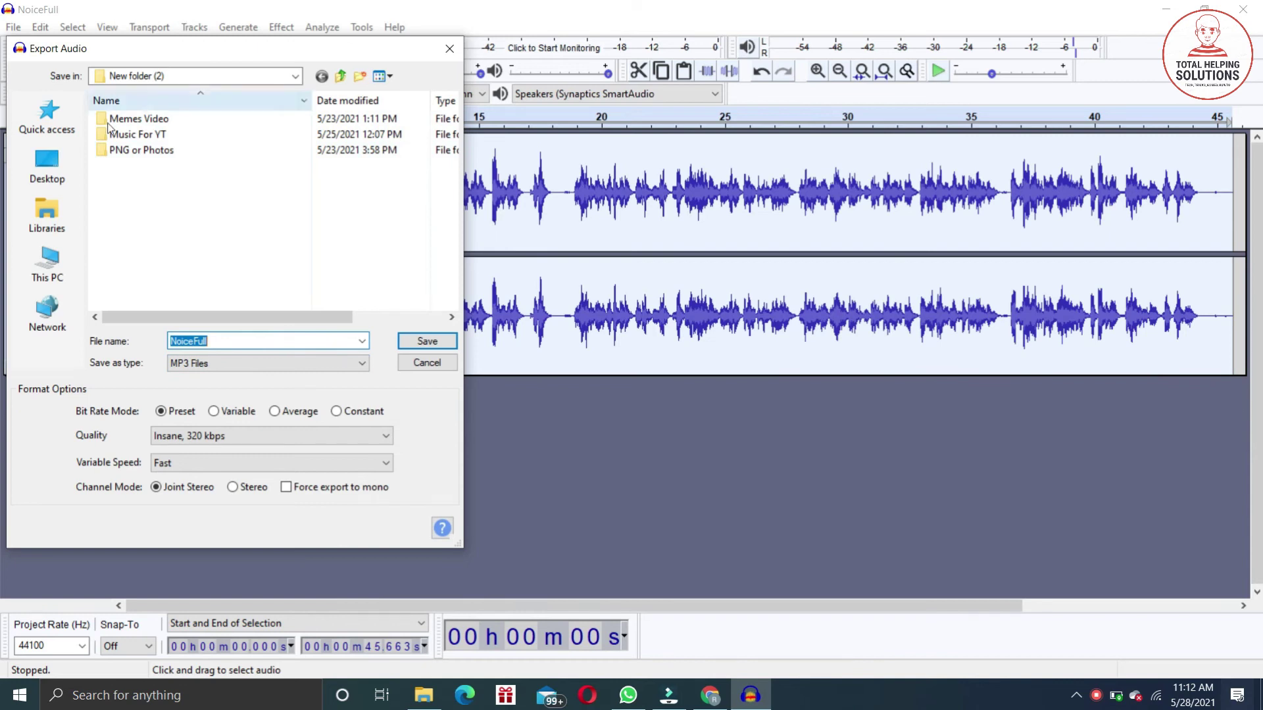
{"action": "left_click", "coordinate": [236, 342]}
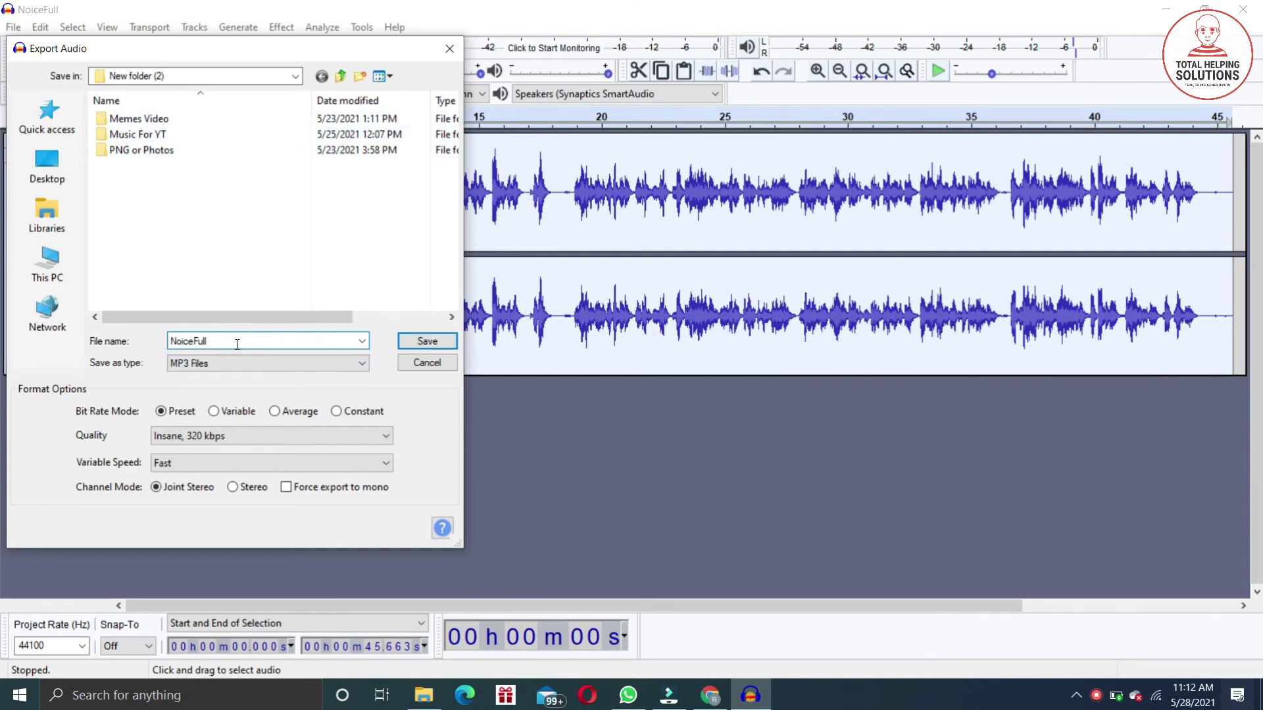
{"action": "key", "text": "BackSpace"}
{"action": "key", "text": "BackSpace"}
{"action": "key", "text": "BackSpace"}
{"action": "key", "text": "BackSpace"}
{"action": "key", "text": "BackSpace"}
{"action": "key", "text": "BackSpace"}
{"action": "key", "text": "BackSpace"}
{"action": "key", "text": "BackSpace"}
{"action": "key", "text": "BackSpace"}
{"action": "type", "text": "Without"}
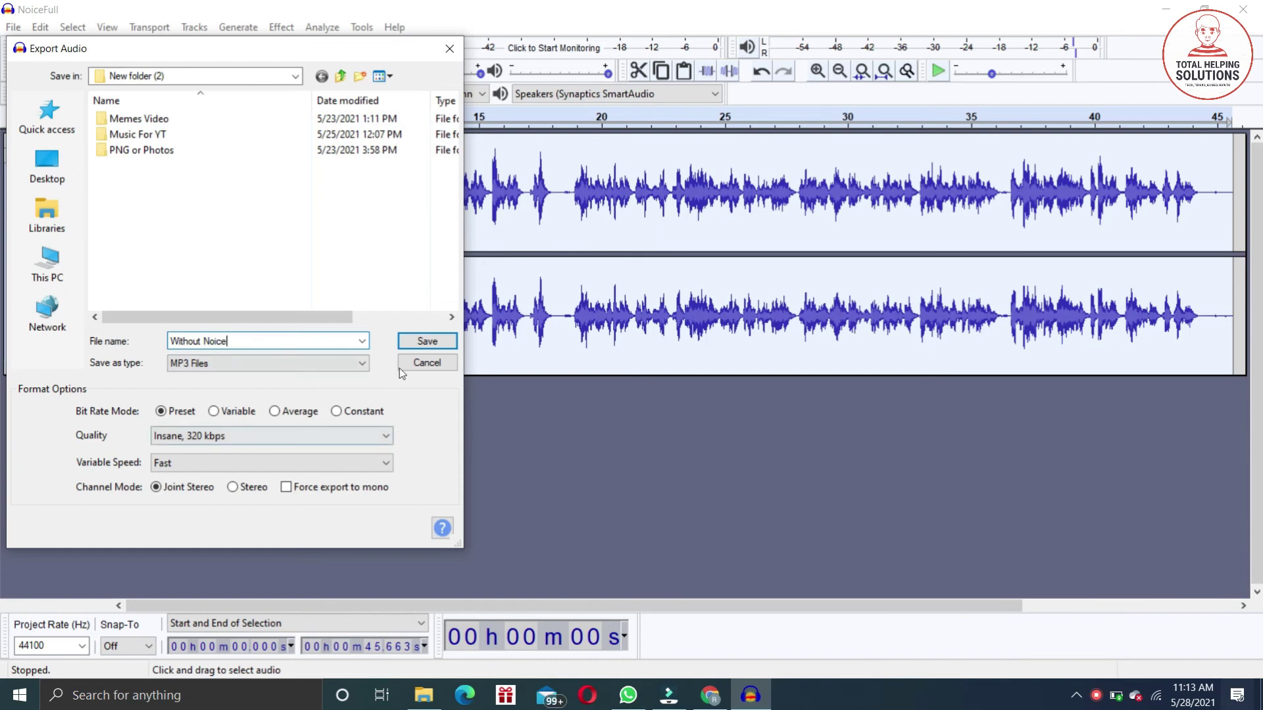
{"action": "left_click", "coordinate": [425, 339]}
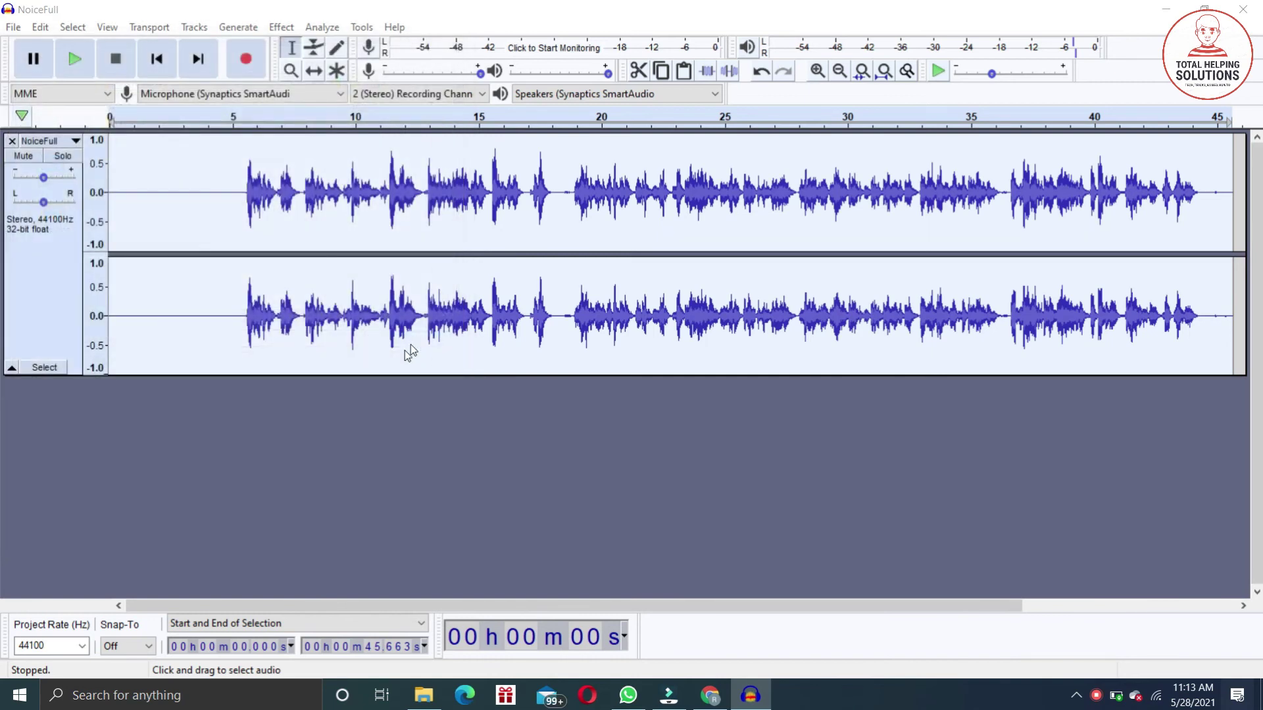
Step: Enter the artist's name in the Artist Name metadata tag and accept the tags to start the export
{"action": "left_click", "coordinate": [567, 203]}
{"action": "type", "text": "A"}
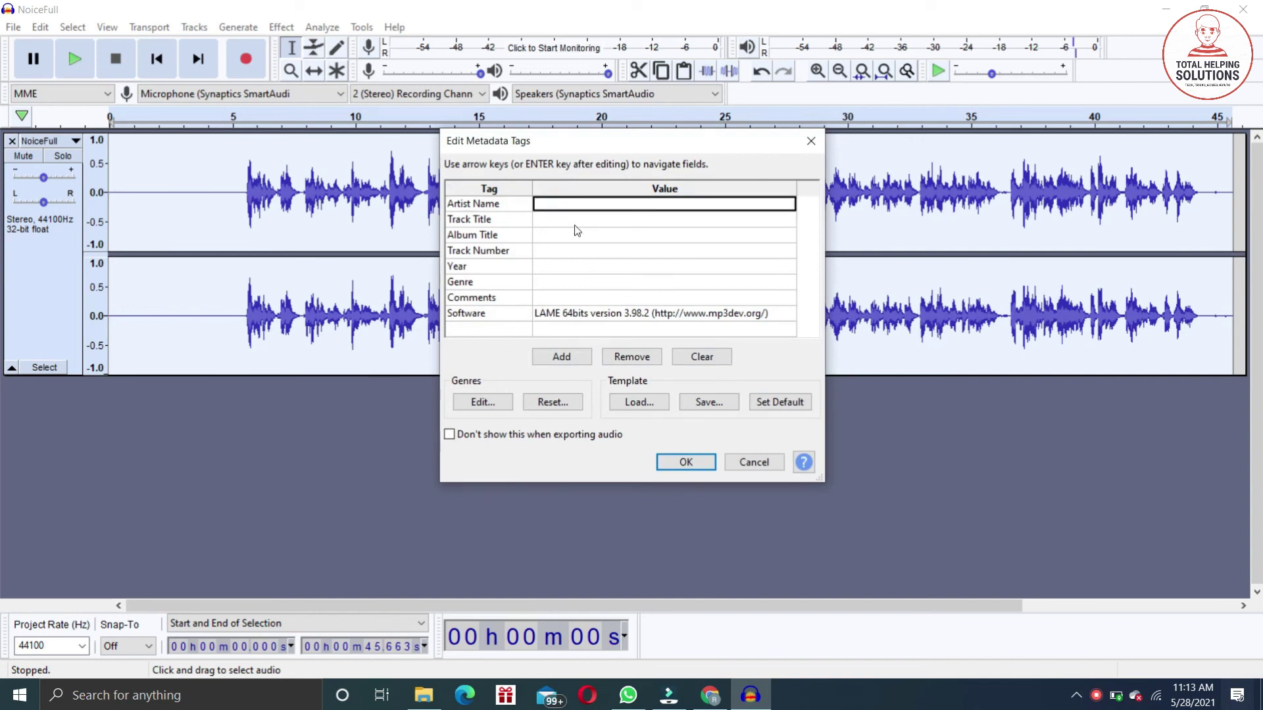
{"action": "type", "text": "vandeepak"}
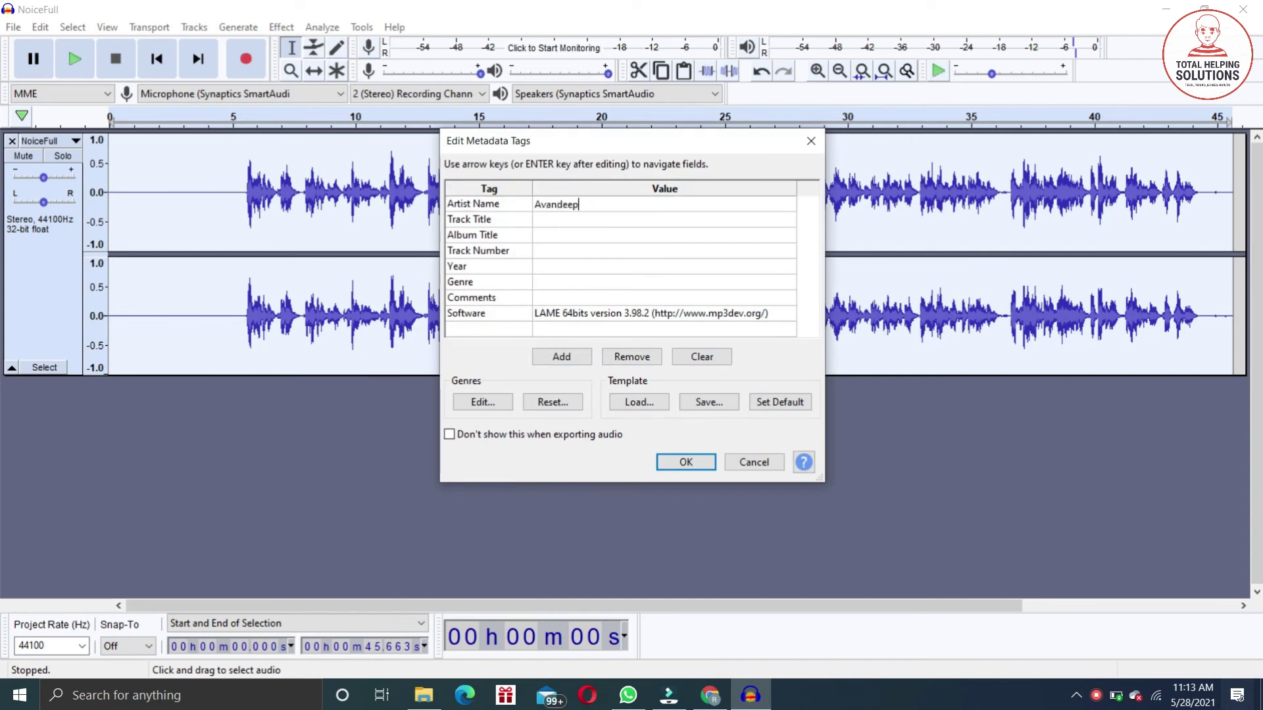
{"action": "left_click", "coordinate": [686, 462]}
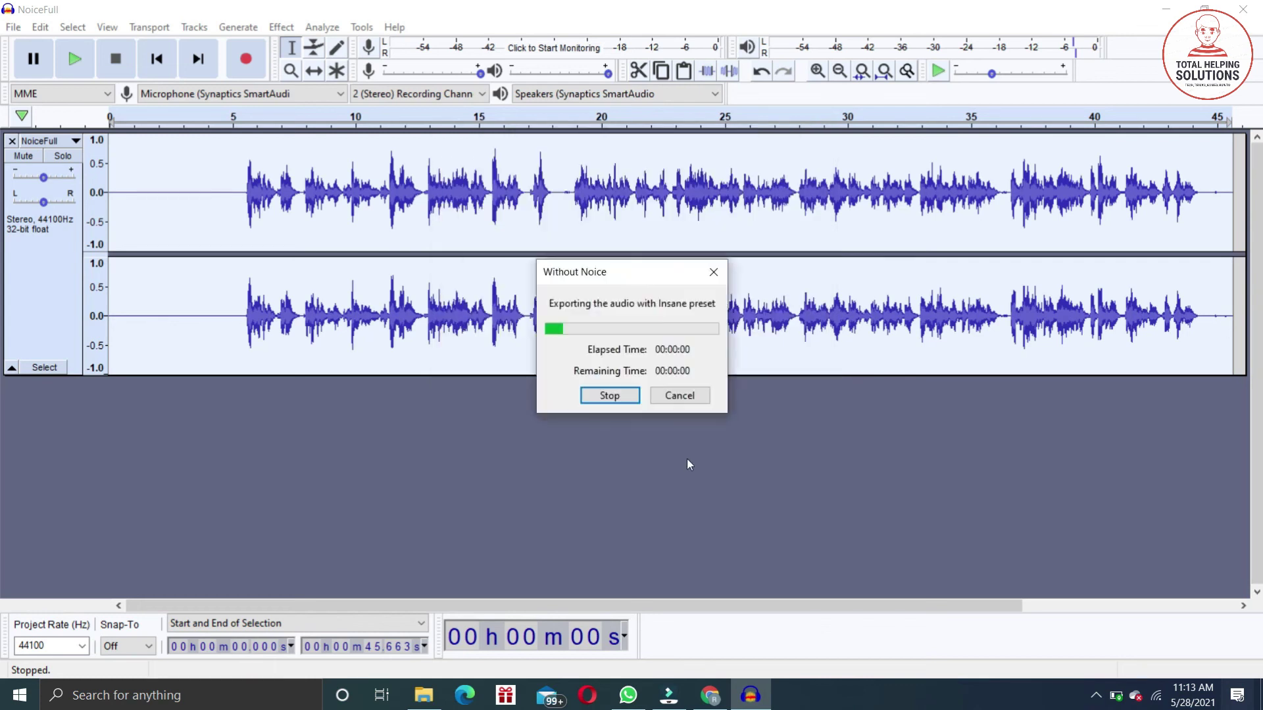